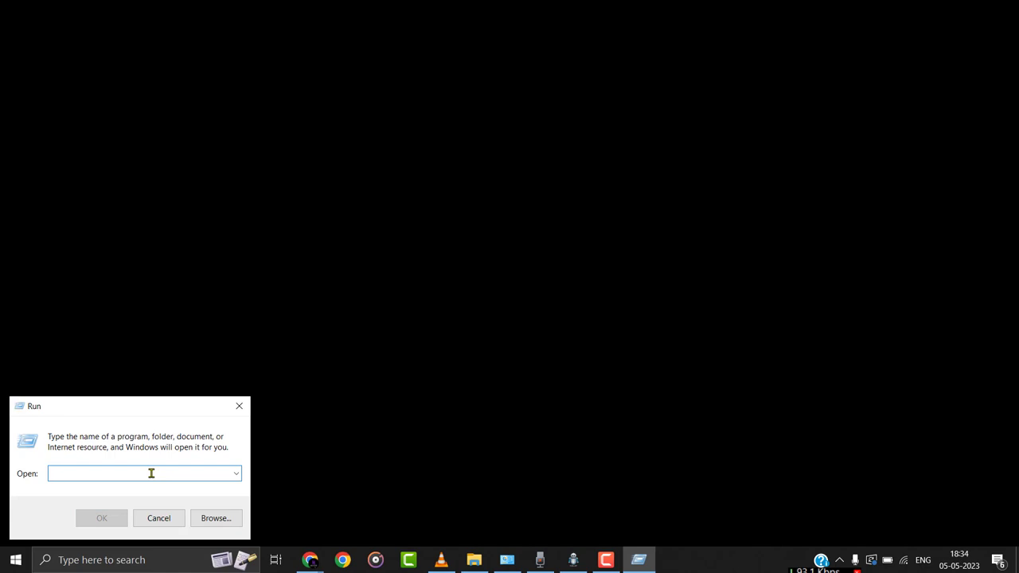
Enter %localappdata% as the location in the Run dialog's Open field
{"action": "type", "text": "%lo"}
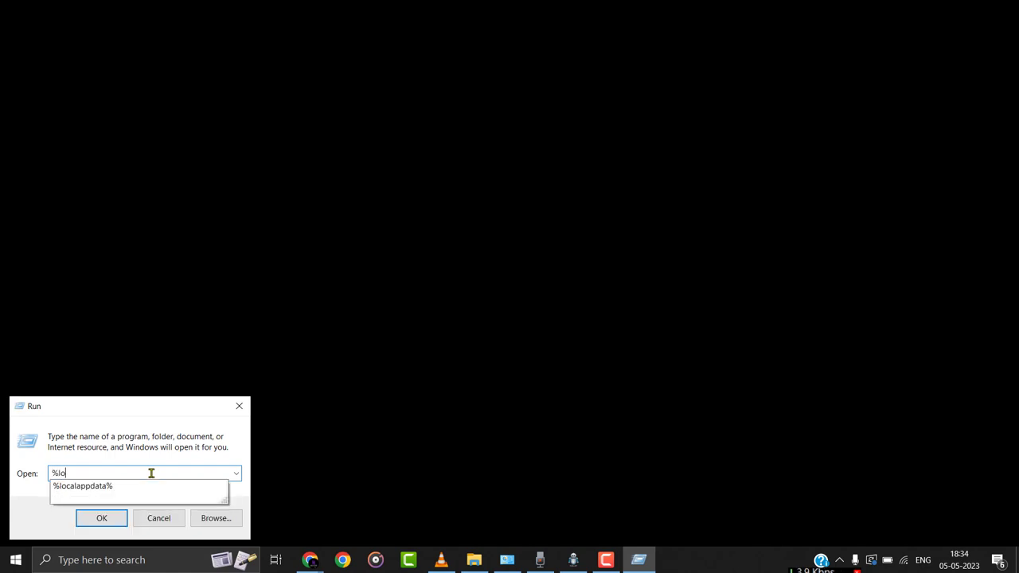
{"action": "type", "text": "calappdata%"}
Open Local AppData, go into its Temp folder, and delete the Roblox folder there
{"action": "left_click", "coordinate": [101, 518]}
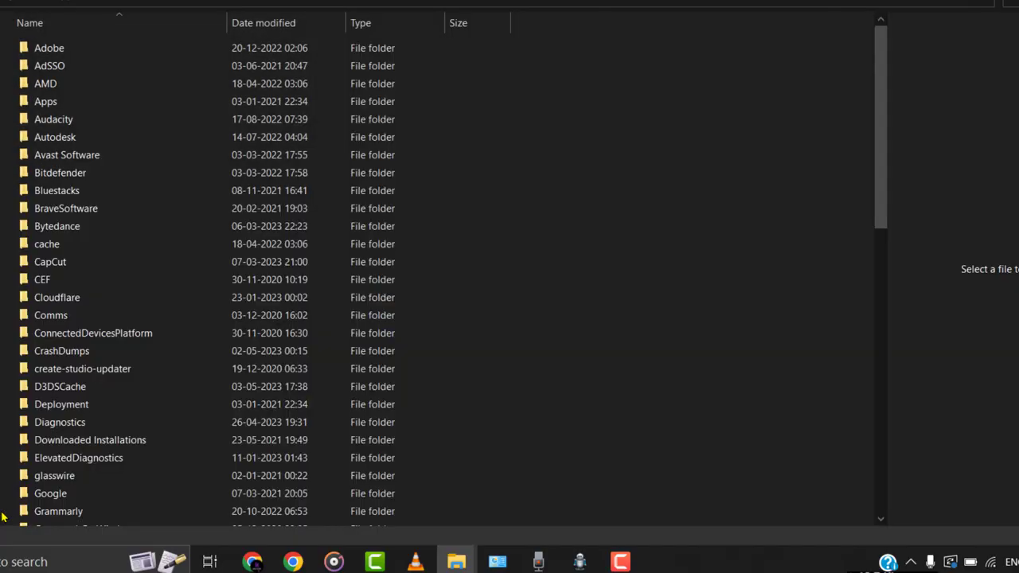
{"action": "left_click_drag", "start_coordinate": [879, 199], "coordinate": [879, 473]}
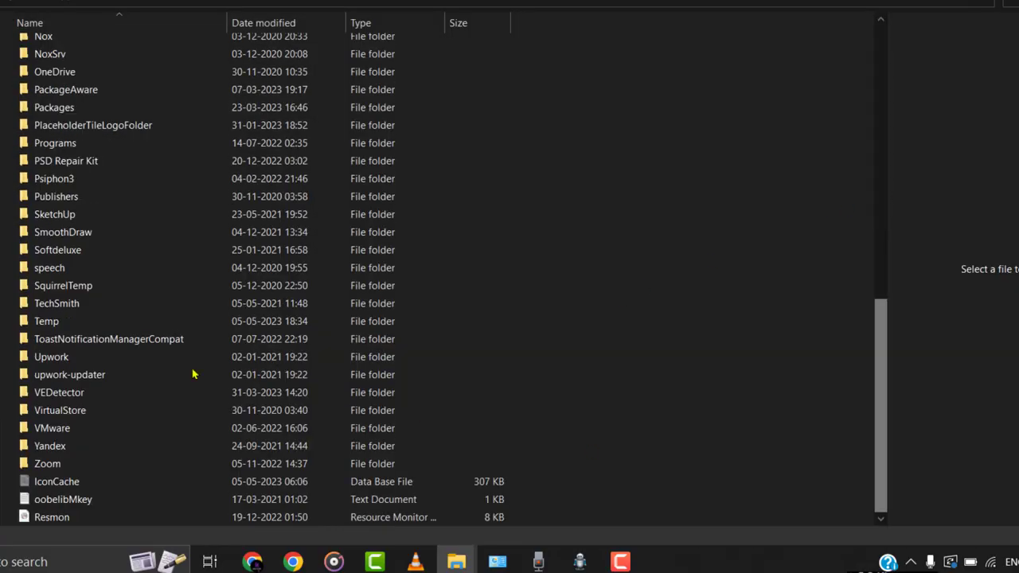
{"action": "left_click", "coordinate": [58, 321]}
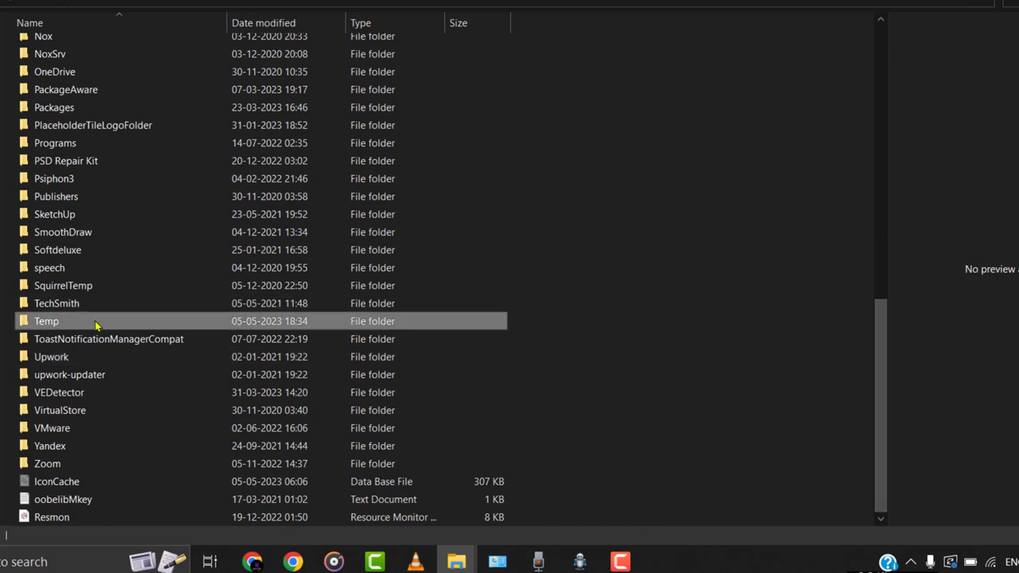
{"action": "double_click", "coordinate": [96, 322]}
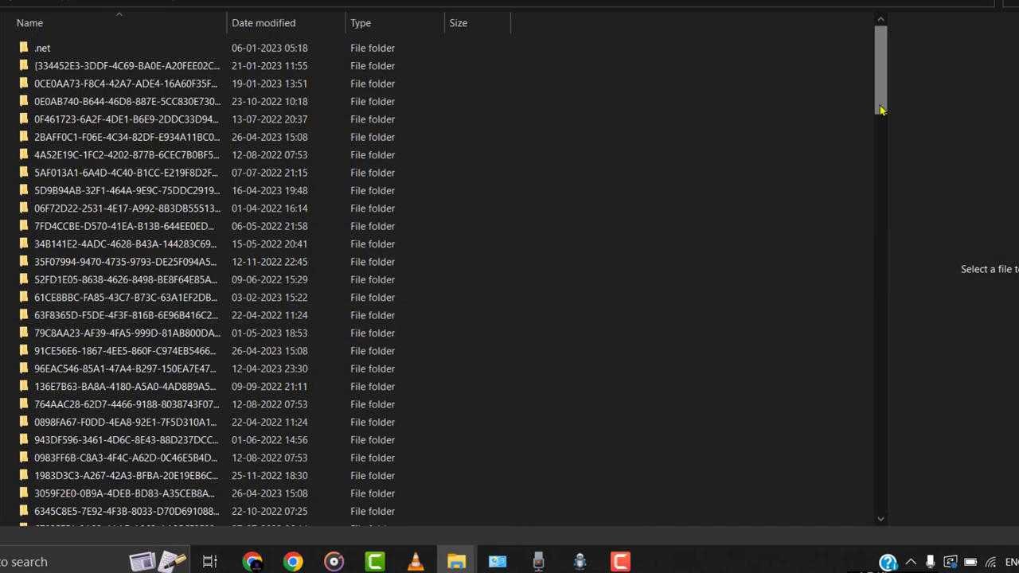
{"action": "left_click_drag", "start_coordinate": [881, 109], "coordinate": [885, 155]}
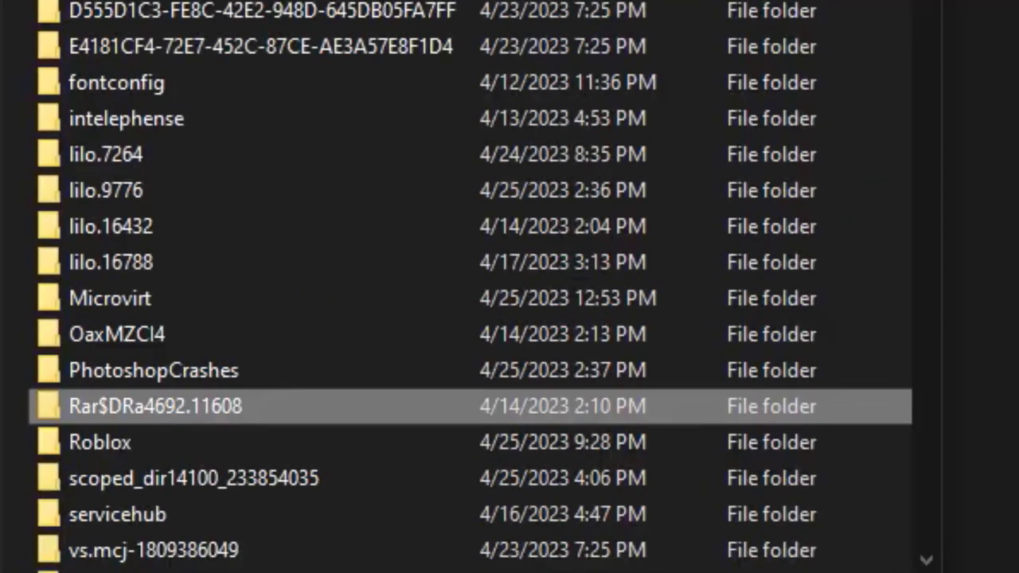
{"action": "left_click", "coordinate": [160, 442]}
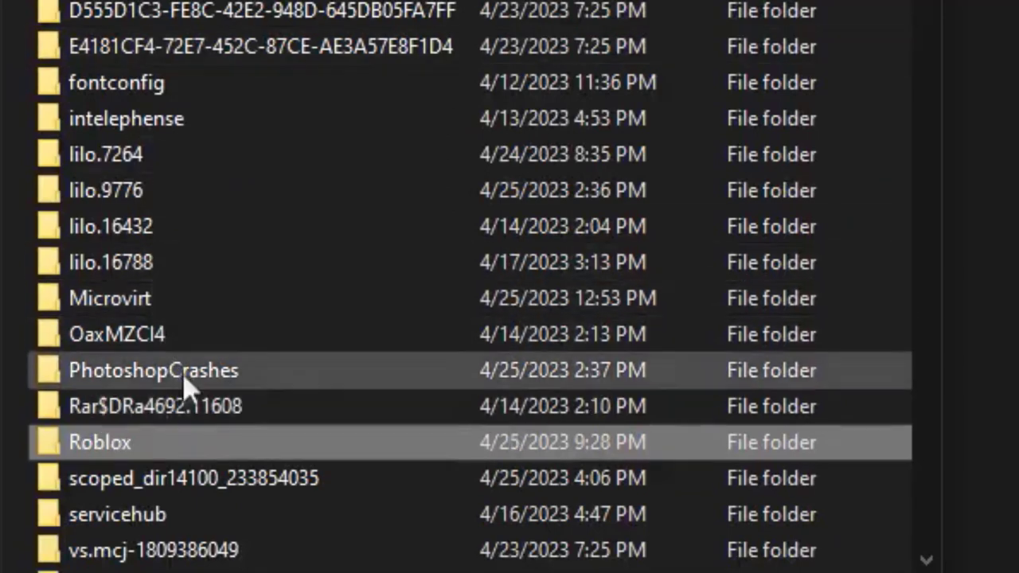
{"action": "right_click", "coordinate": [136, 443]}
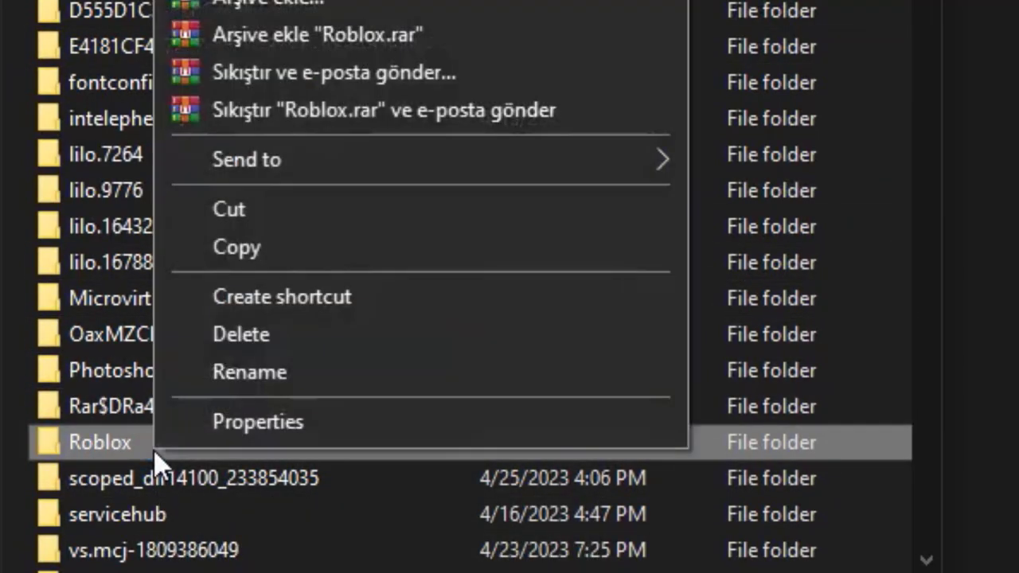
{"action": "left_click", "coordinate": [258, 335]}
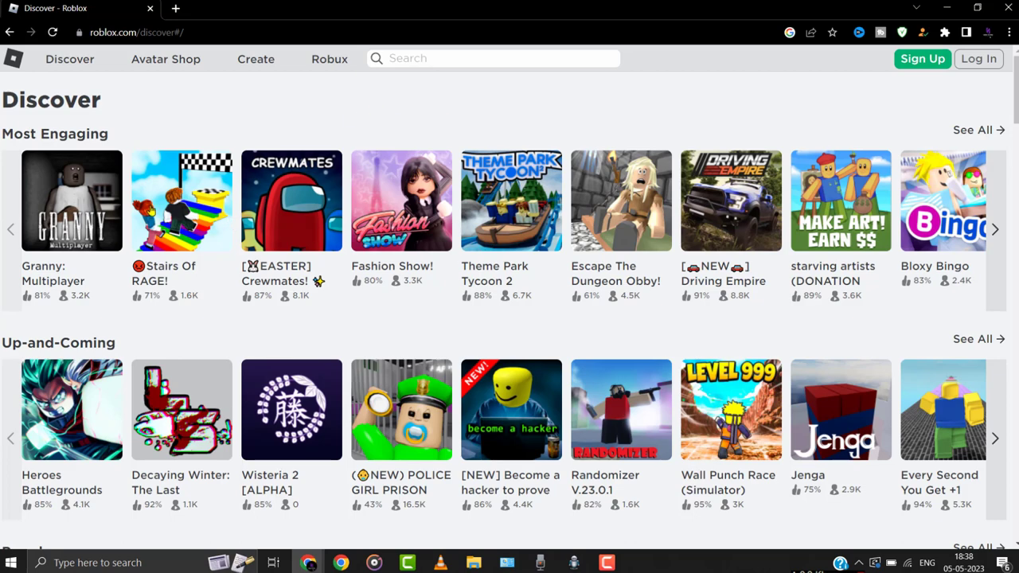
From the Granny: Multiplayer game page, download RobloxPlayerLauncher.exe and run it
{"action": "left_click", "coordinate": [97, 202]}
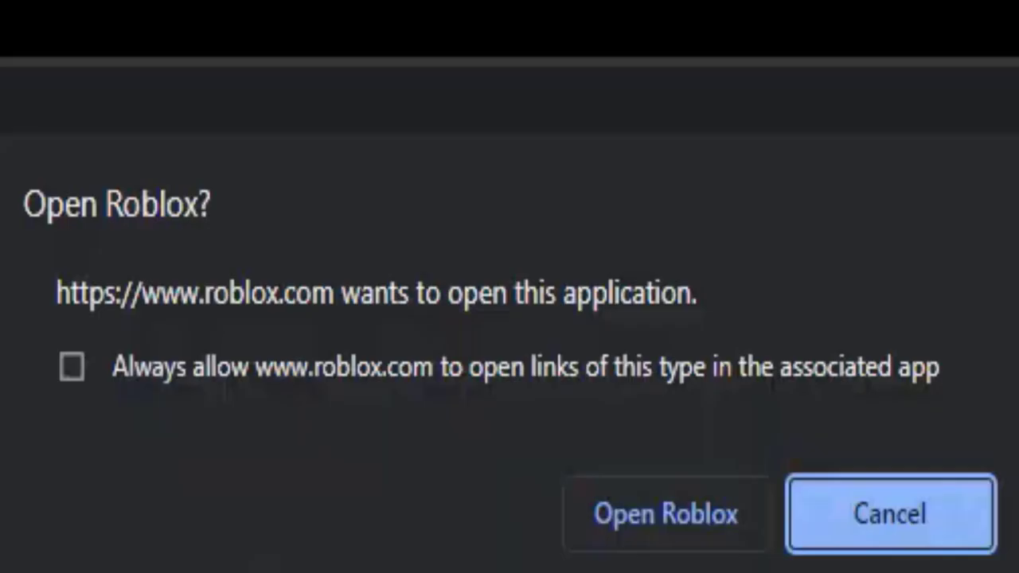
{"action": "left_click", "coordinate": [856, 510]}
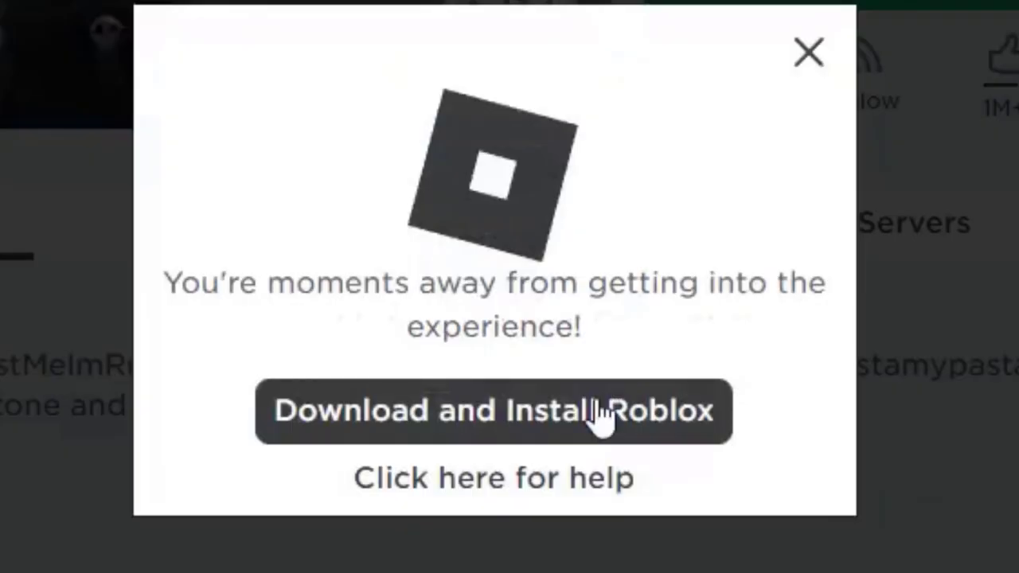
{"action": "left_click", "coordinate": [602, 413]}
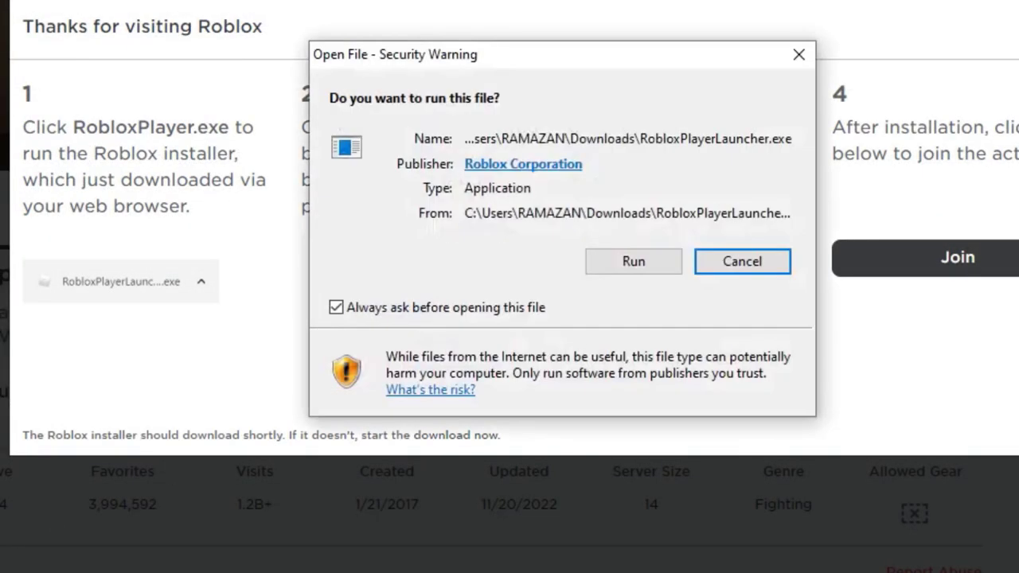
{"action": "left_click", "coordinate": [648, 266]}
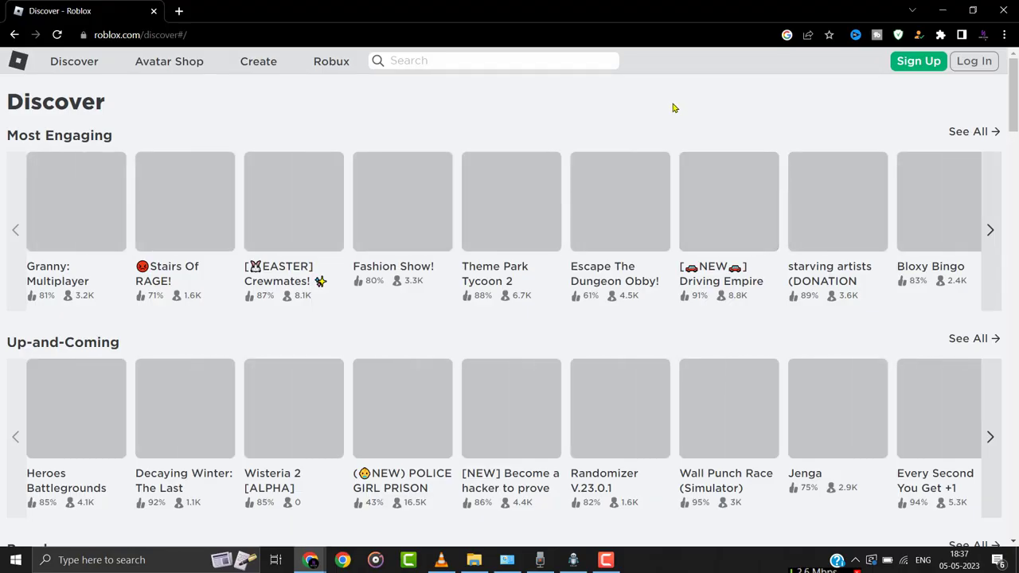
Clear roblox.com's site data from the Application > Storage pane in DevTools
{"action": "right_click", "coordinate": [391, 327]}
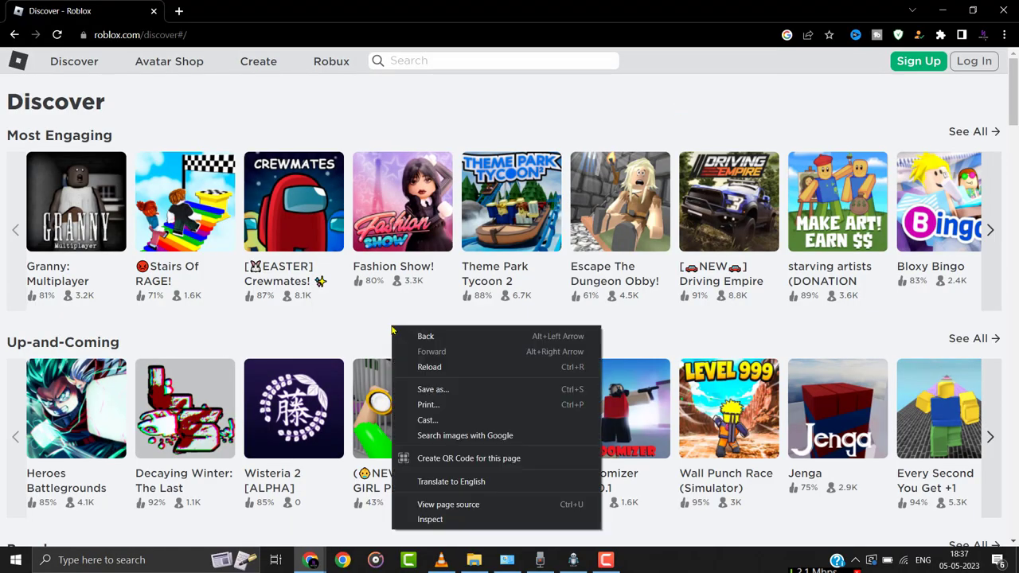
{"action": "left_click", "coordinate": [438, 521]}
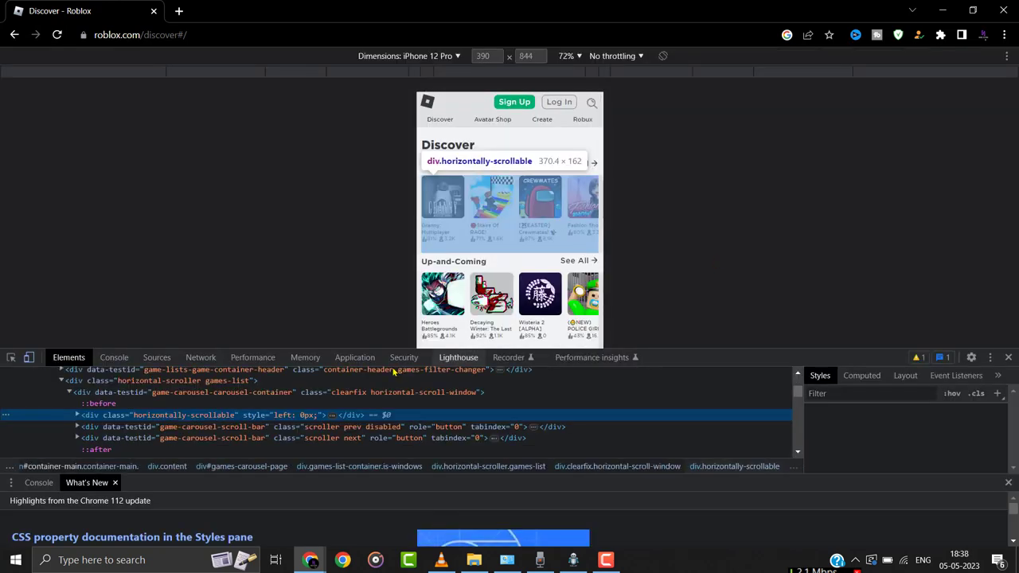
{"action": "left_click", "coordinate": [346, 361]}
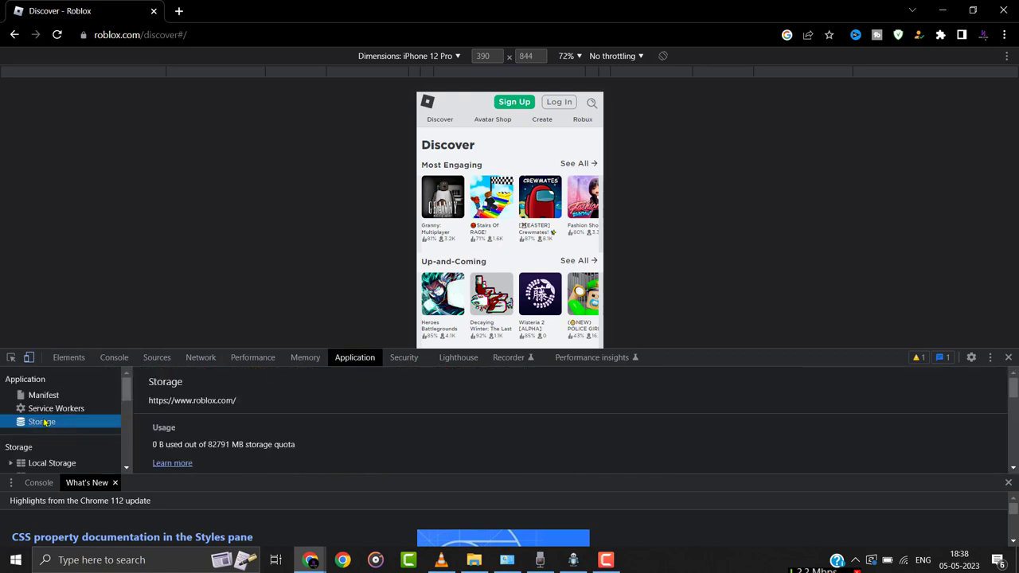
{"action": "left_click_drag", "start_coordinate": [1013, 400], "coordinate": [1012, 431]}
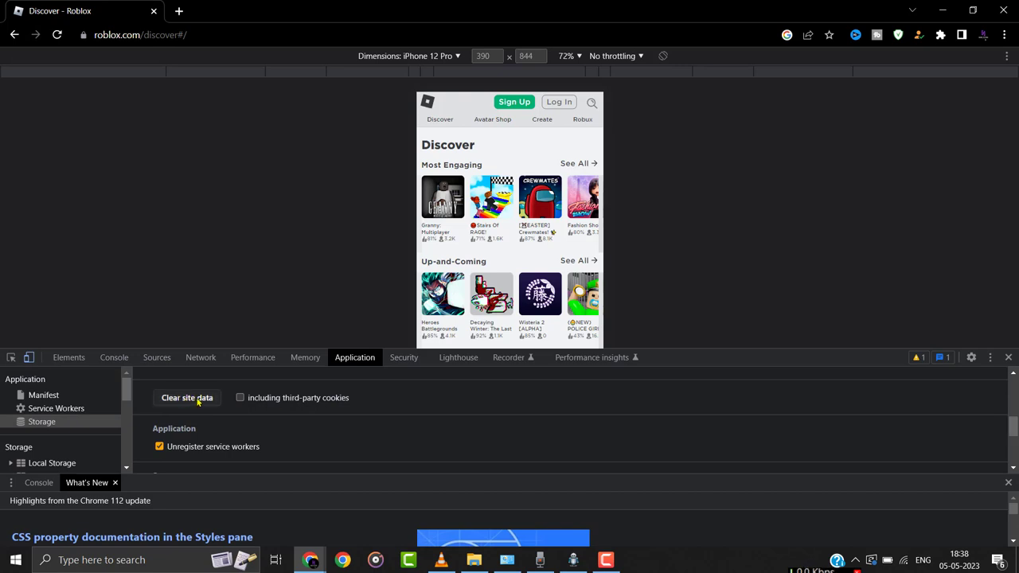
{"action": "left_click", "coordinate": [1008, 357]}
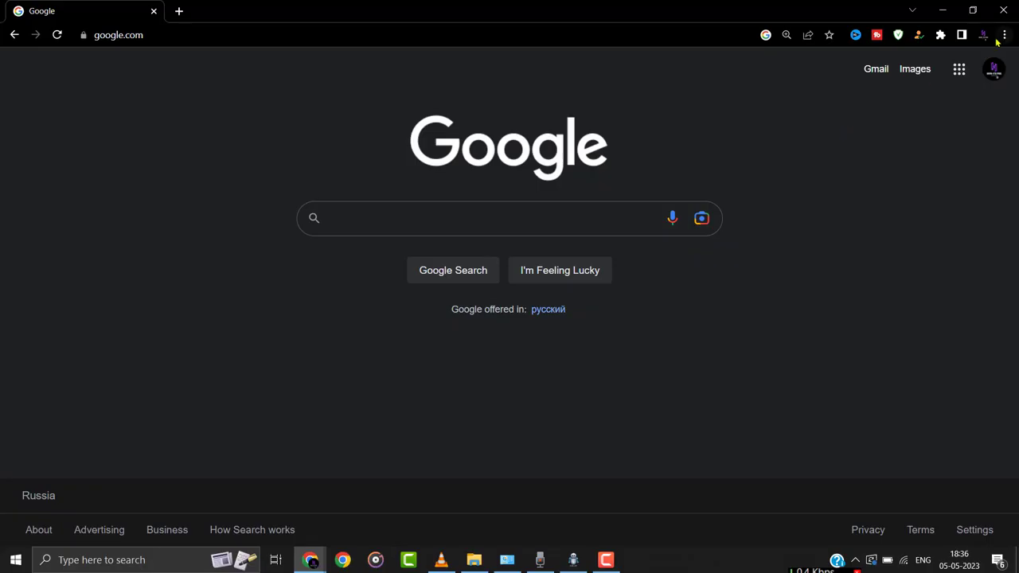
Set Chrome's Safe Browsing to No protection under Privacy and security > Security, confirming Turn off
{"action": "left_click", "coordinate": [1004, 35]}
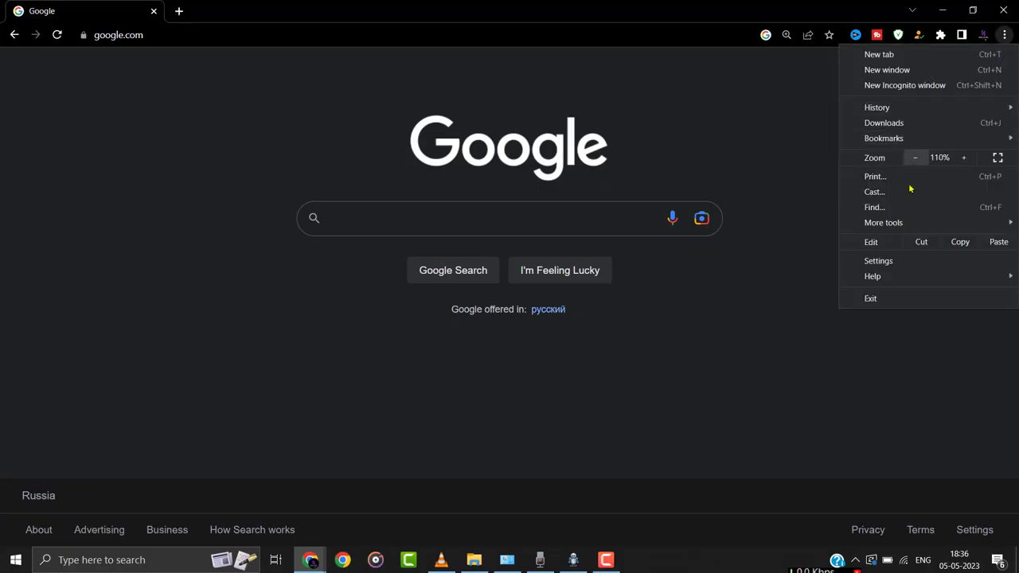
{"action": "left_click", "coordinate": [886, 264]}
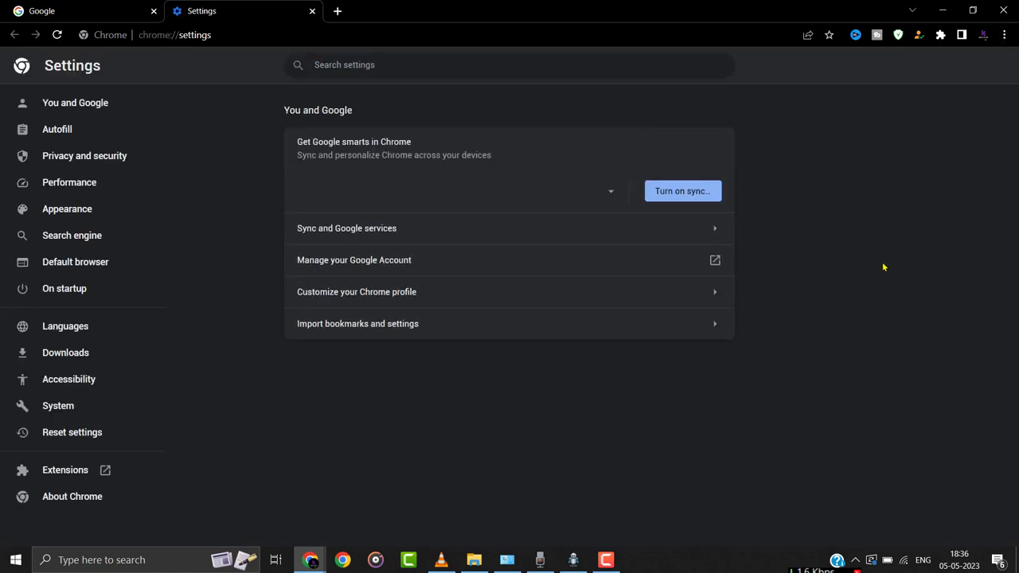
{"action": "left_click", "coordinate": [125, 159]}
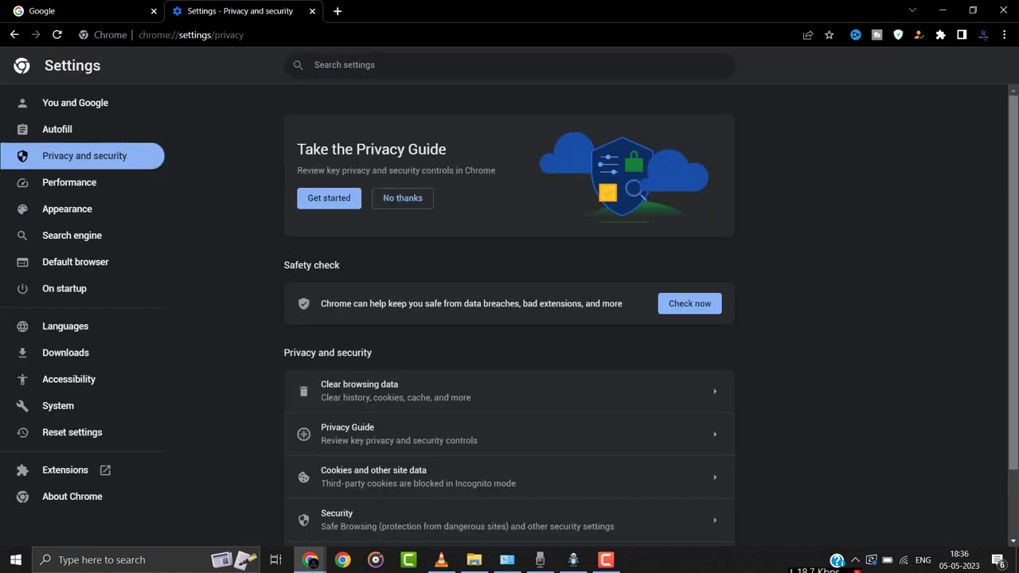
{"action": "scroll", "coordinate": [632, 439], "scroll_direction": "down", "scroll_amount": 1}
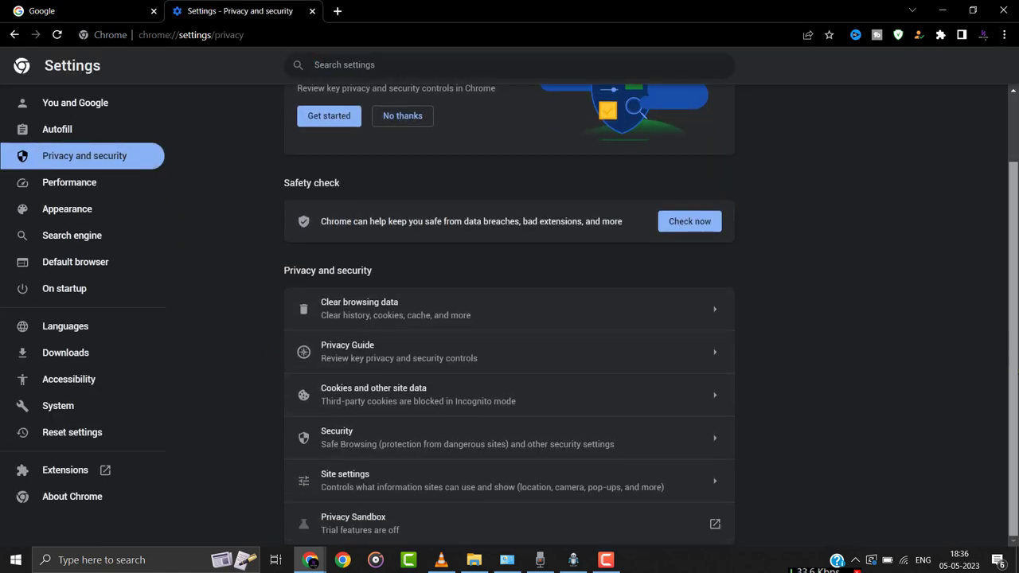
{"action": "left_click", "coordinate": [597, 444]}
{"action": "scroll", "coordinate": [1013, 222], "scroll_direction": "down", "scroll_amount": 4}
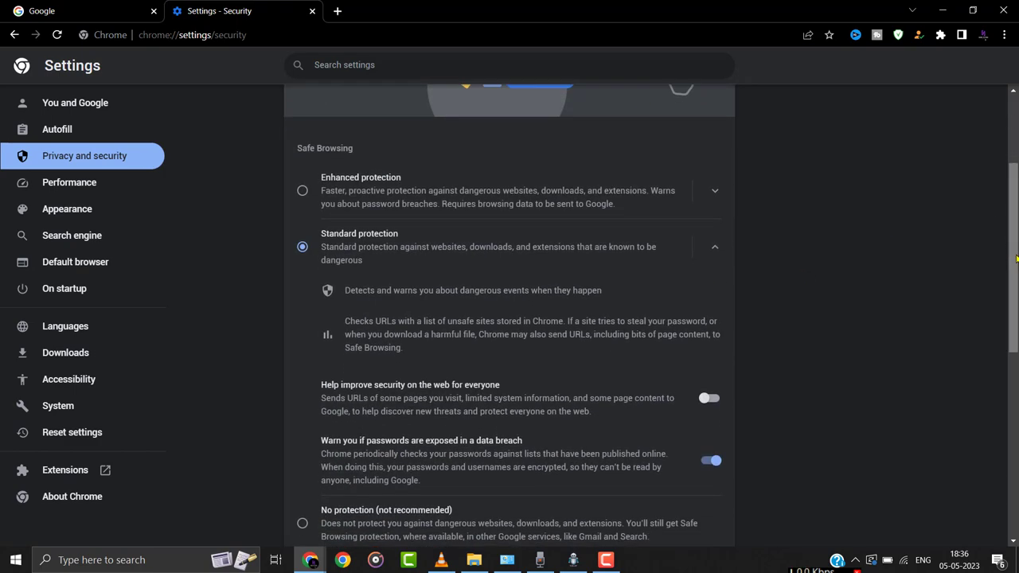
{"action": "left_click", "coordinate": [309, 427]}
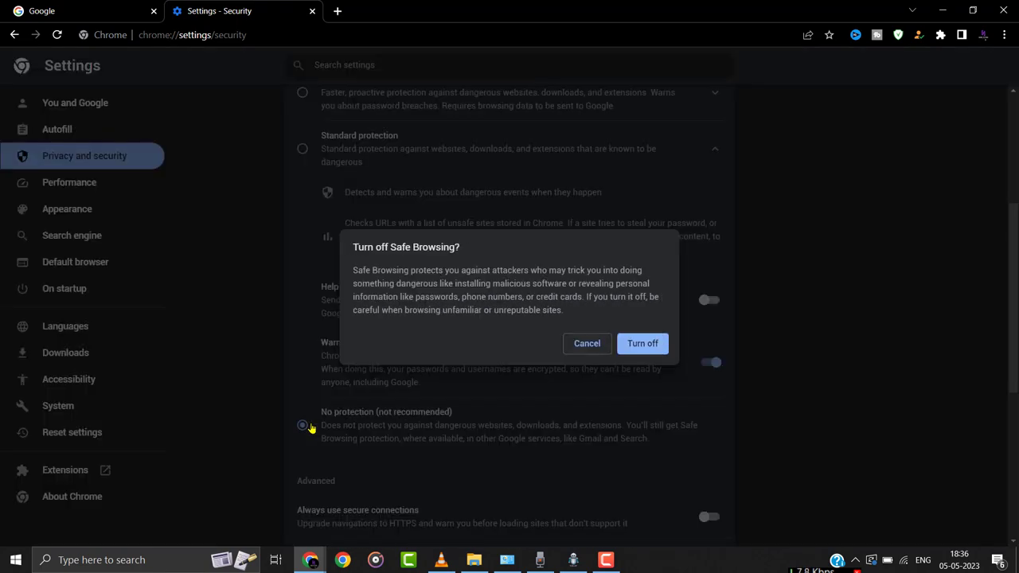
{"action": "left_click", "coordinate": [642, 344]}
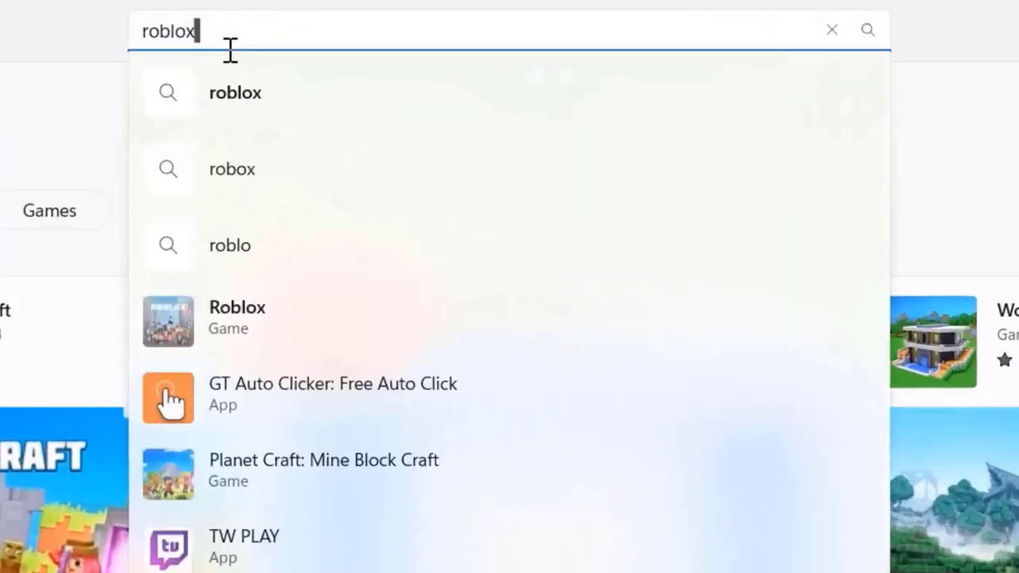
Open the Roblox game's product page from the Microsoft Store search suggestions
{"action": "left_click", "coordinate": [136, 421]}
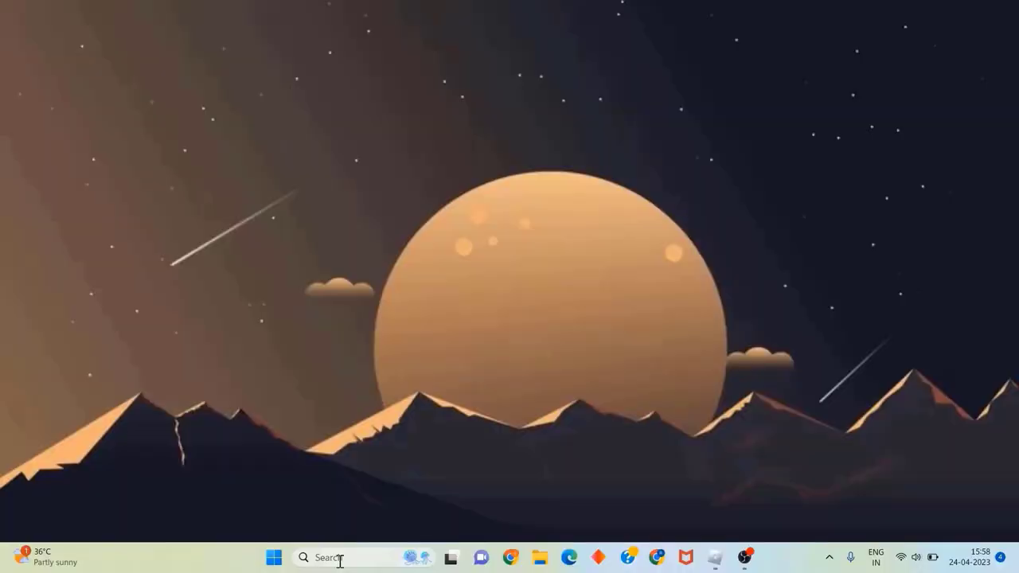
Launch the Windows Settings app through a taskbar search for 'settings'
{"action": "left_click", "coordinate": [339, 561]}
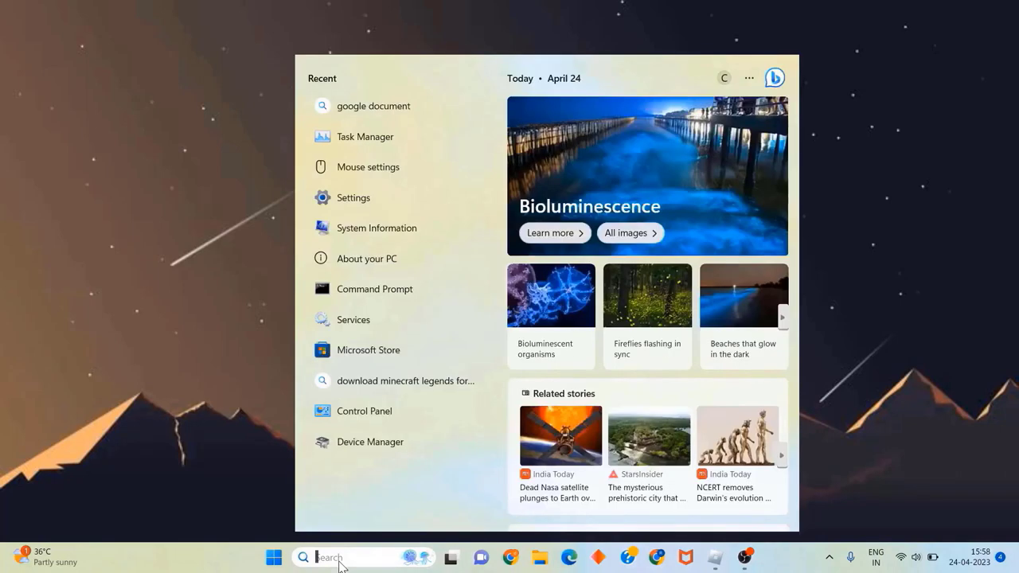
{"action": "type", "text": "settings"}
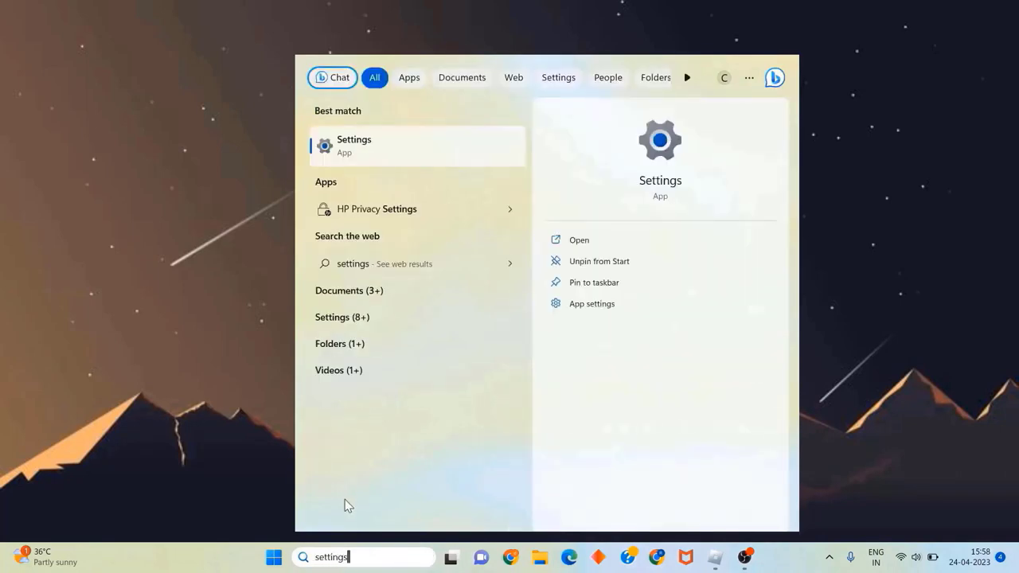
{"action": "left_click", "coordinate": [374, 151]}
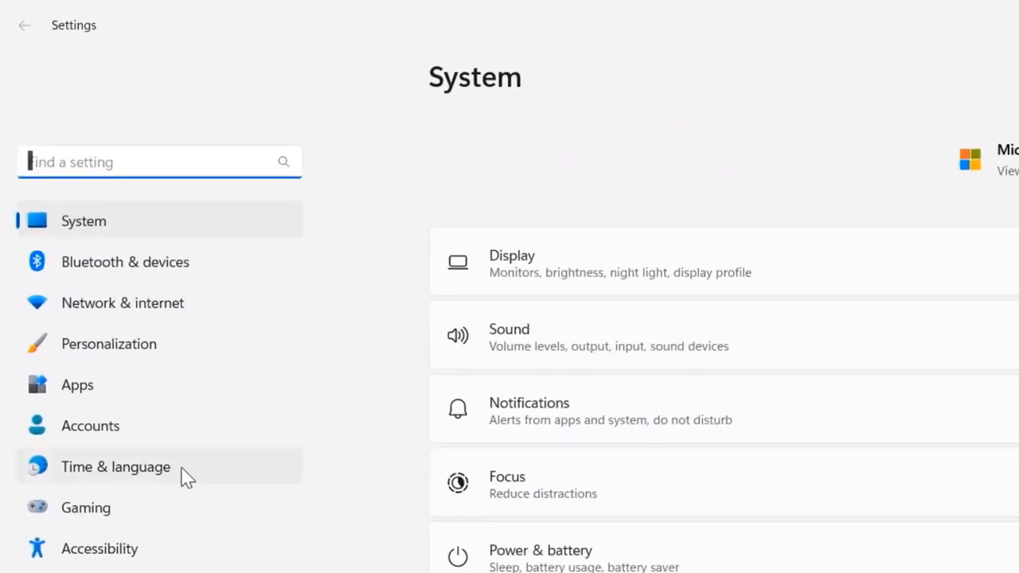
Go to Apps > Installed apps and scroll down to the Roblox entry (798 MB)
{"action": "left_click", "coordinate": [109, 443]}
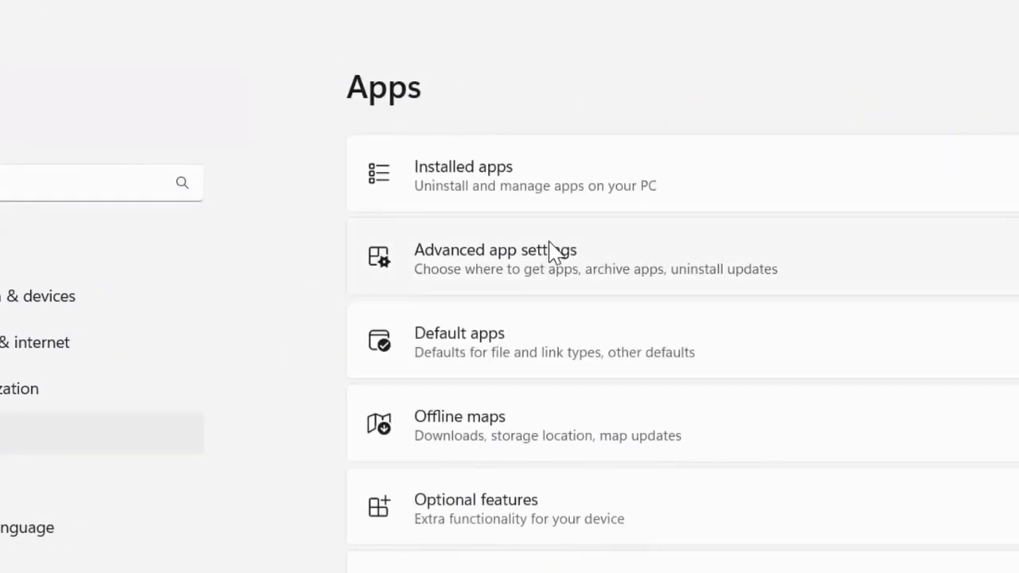
{"action": "left_click", "coordinate": [734, 186]}
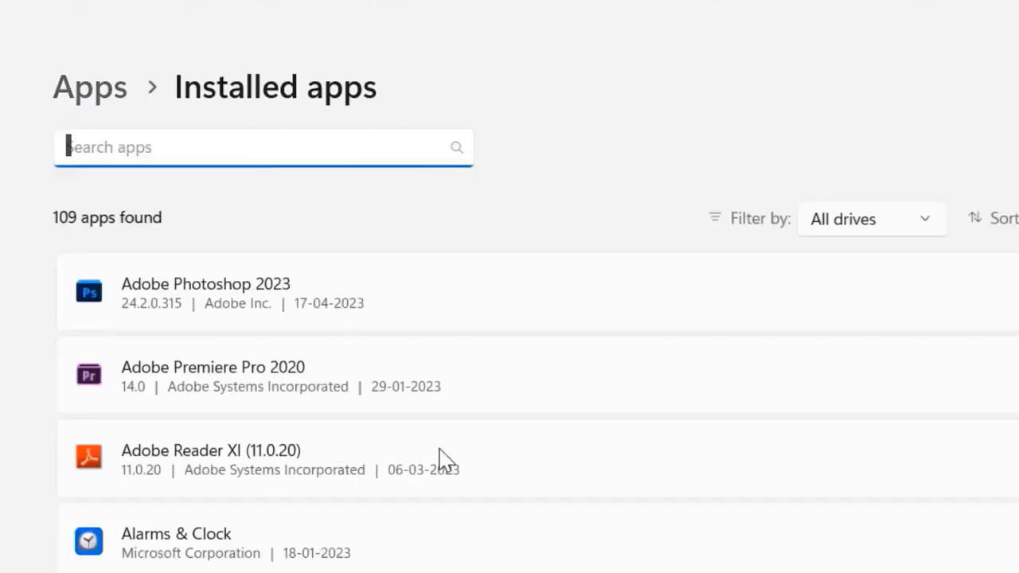
{"action": "scroll", "coordinate": [443, 460], "scroll_direction": "down", "scroll_amount": 10}
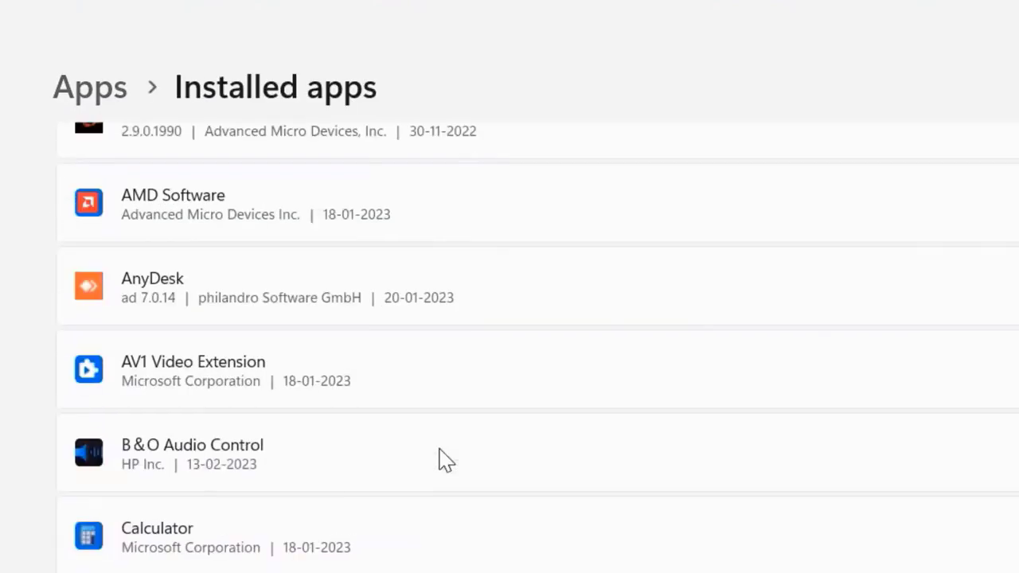
{"action": "scroll", "coordinate": [443, 460], "scroll_direction": "down", "scroll_amount": 11}
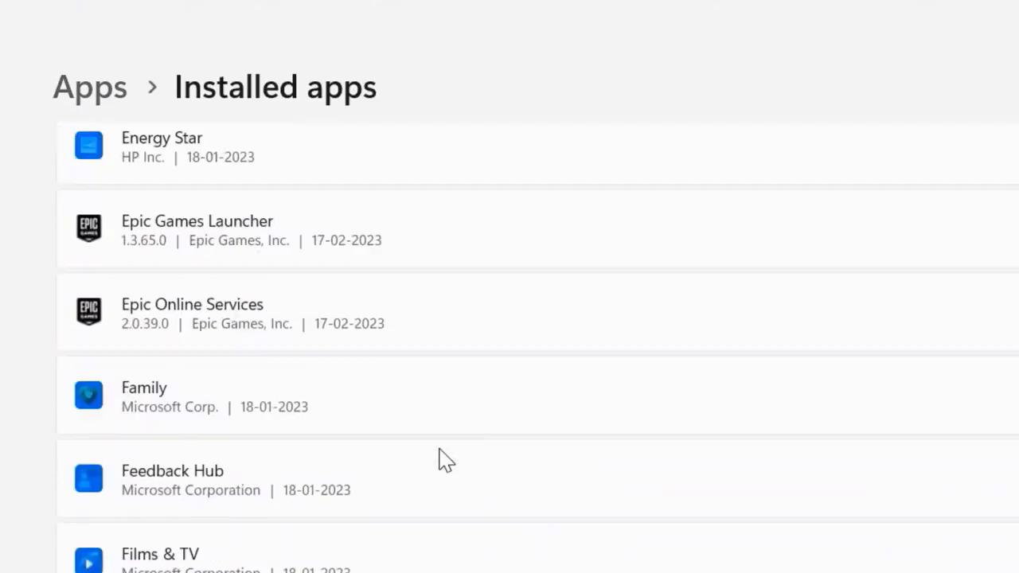
{"action": "scroll", "coordinate": [443, 460], "scroll_direction": "down", "scroll_amount": 12}
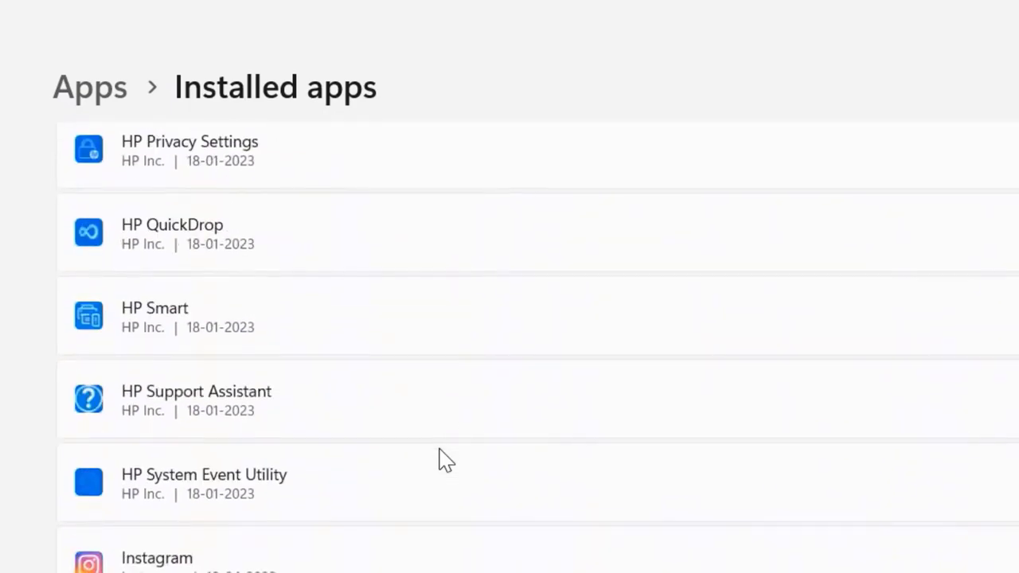
{"action": "scroll", "coordinate": [444, 460], "scroll_direction": "down", "scroll_amount": 12}
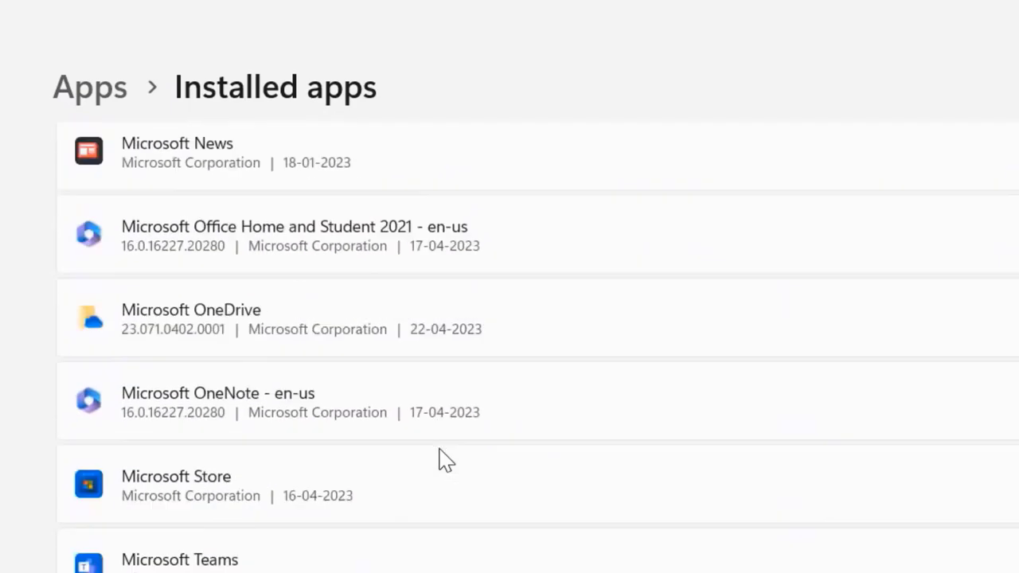
{"action": "scroll", "coordinate": [444, 460], "scroll_direction": "down", "scroll_amount": 12}
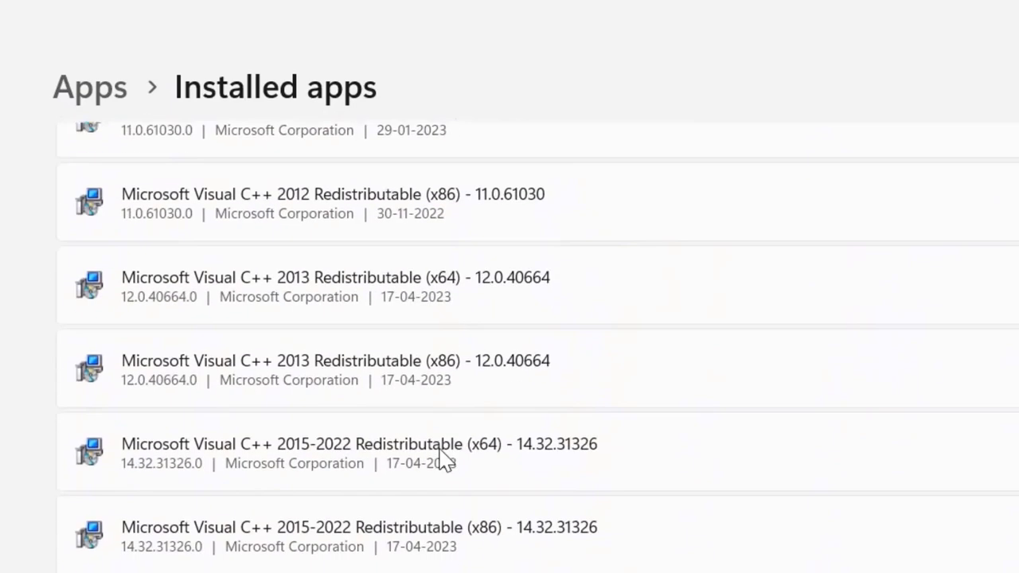
{"action": "scroll", "coordinate": [443, 460], "scroll_direction": "down", "scroll_amount": 12}
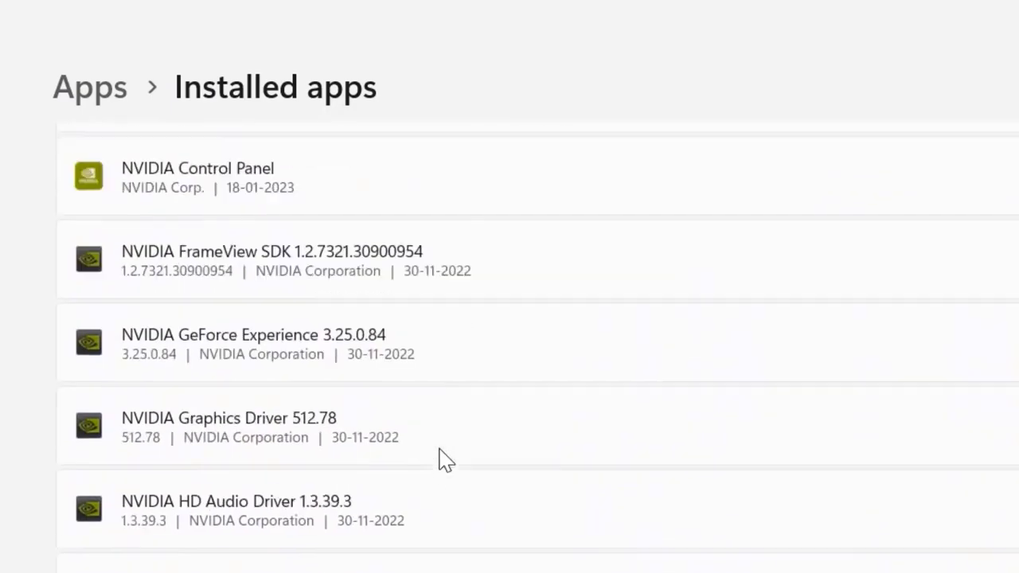
{"action": "scroll", "coordinate": [444, 460], "scroll_direction": "down", "scroll_amount": 8}
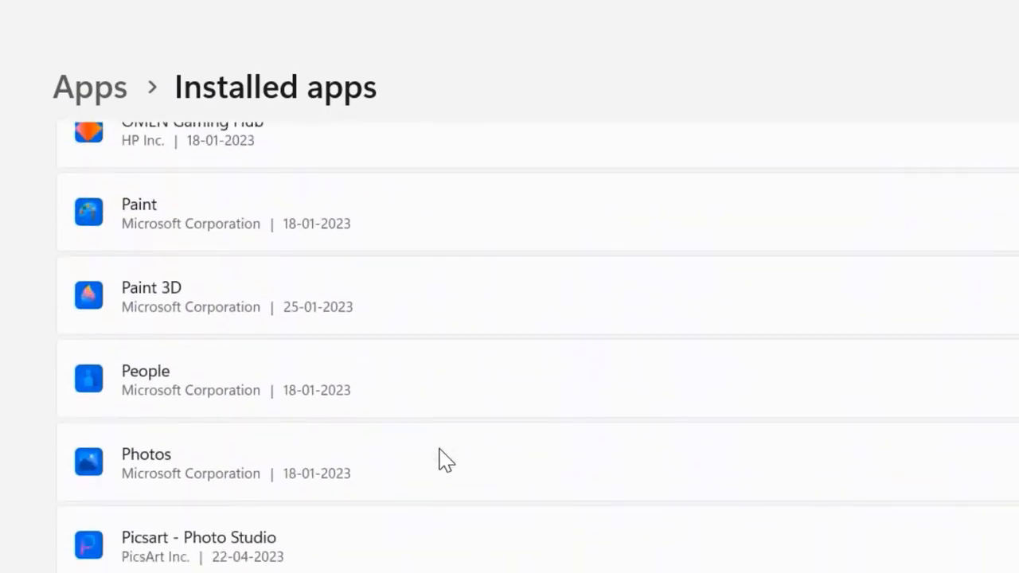
{"action": "scroll", "coordinate": [432, 424], "scroll_direction": "down", "scroll_amount": 3}
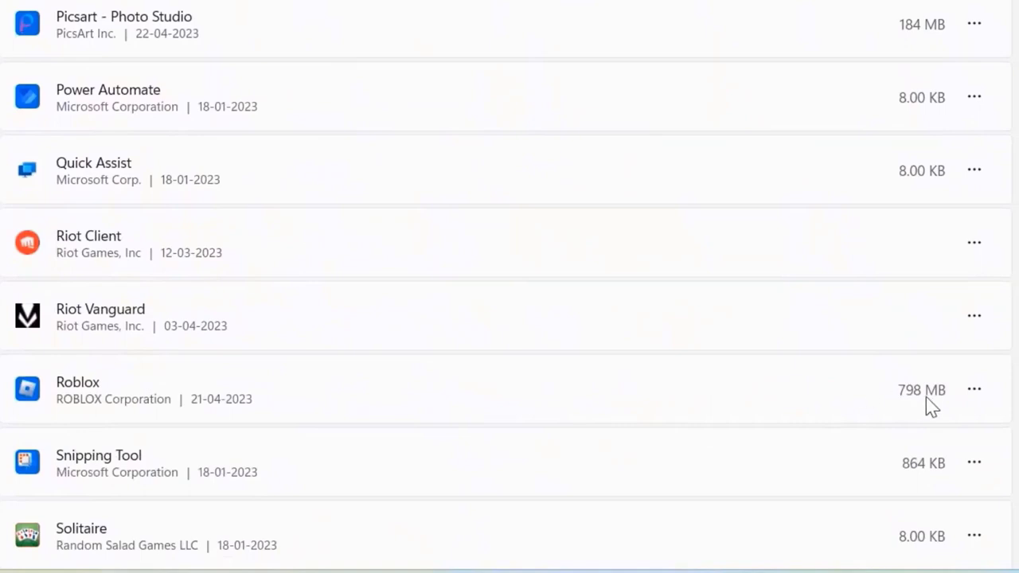
Open Roblox's Advanced options and scroll down to its Repair and Reset section
{"action": "left_click", "coordinate": [973, 390]}
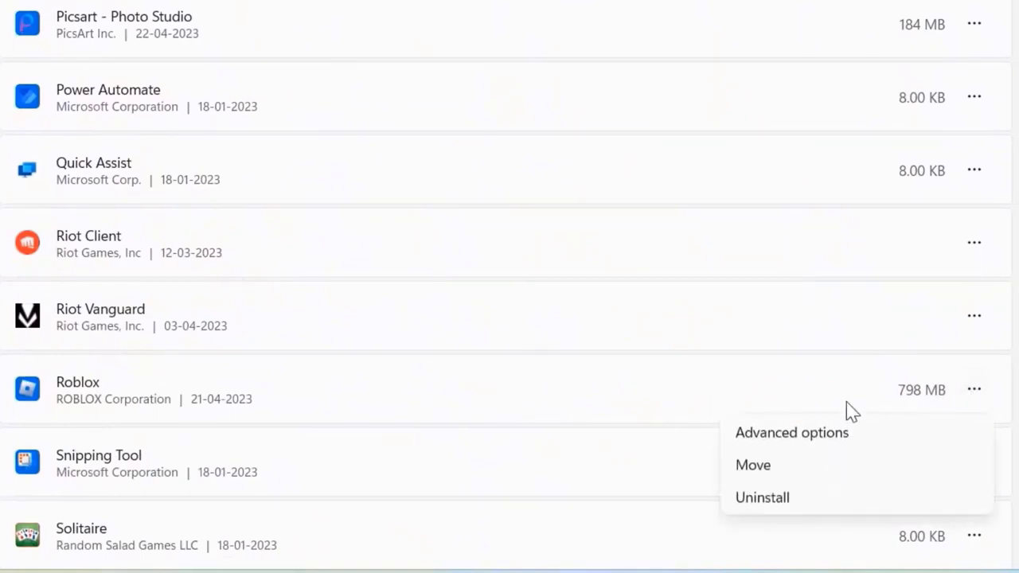
{"action": "left_click", "coordinate": [788, 434]}
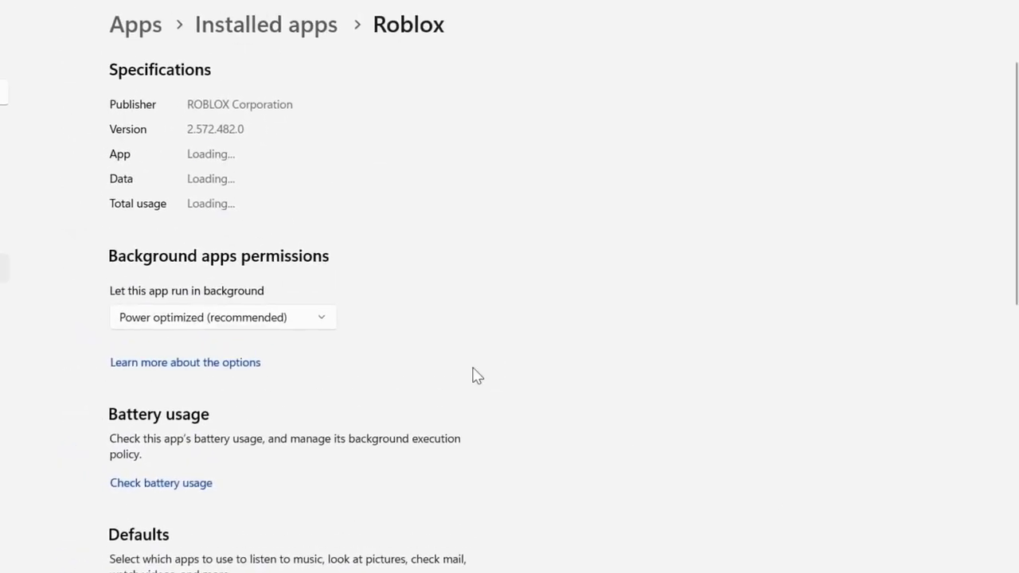
{"action": "scroll", "coordinate": [325, 468], "scroll_direction": "down", "scroll_amount": 5}
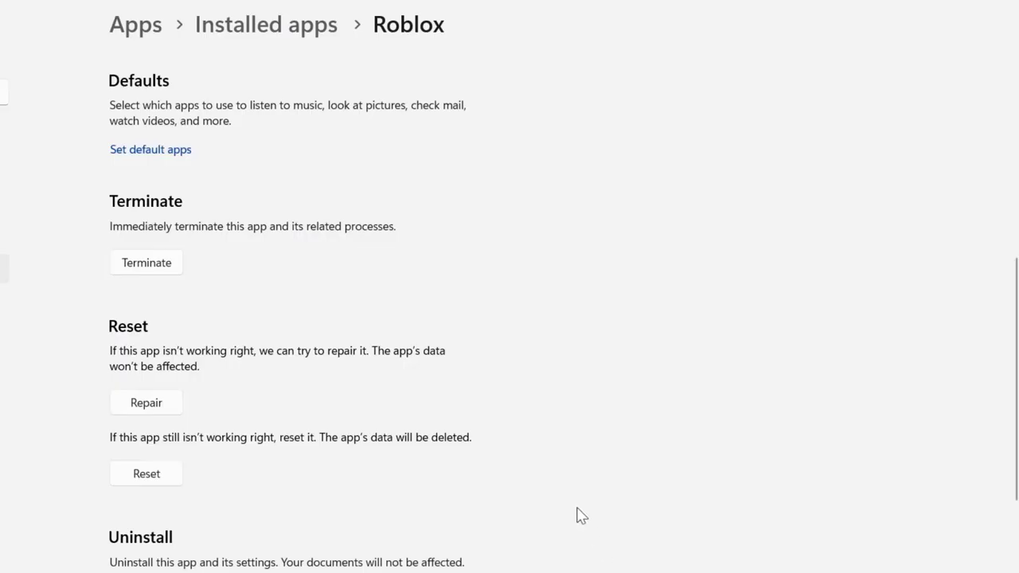
Reset Roblox to delete its app data, then open the Roblox game's Store page
{"action": "left_click", "coordinate": [147, 474]}
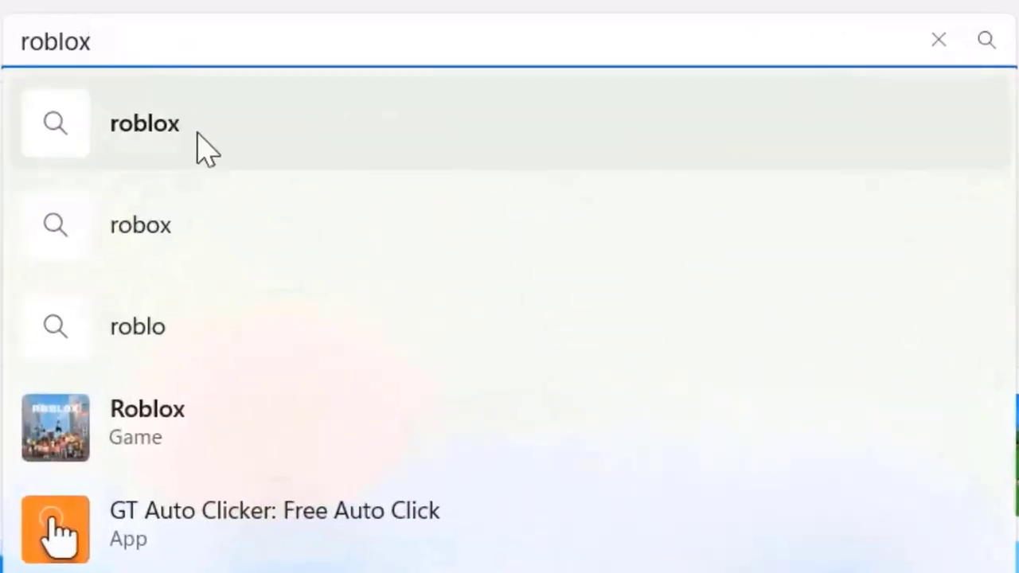
{"action": "left_click", "coordinate": [135, 422]}
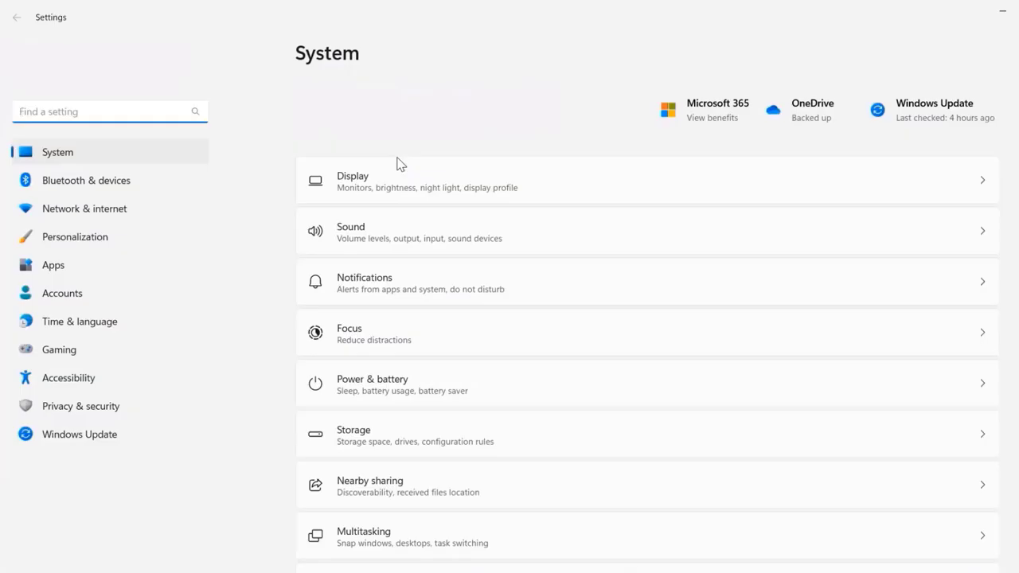
Return to Apps > Installed apps and scroll down to the Roblox entry (798 MB)
{"action": "left_click", "coordinate": [68, 268]}
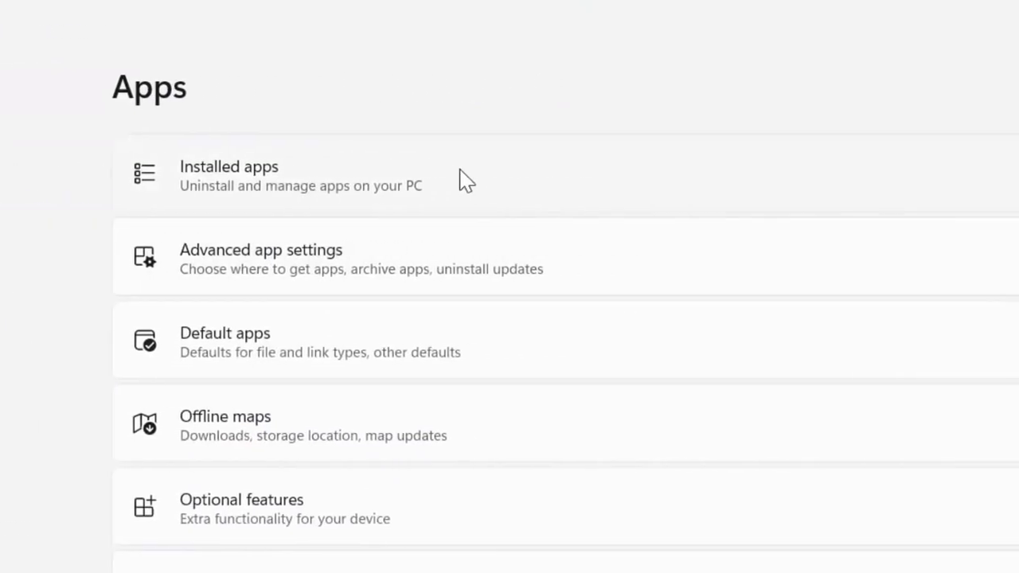
{"action": "left_click", "coordinate": [461, 197]}
{"action": "scroll", "coordinate": [454, 459], "scroll_direction": "down", "scroll_amount": 7}
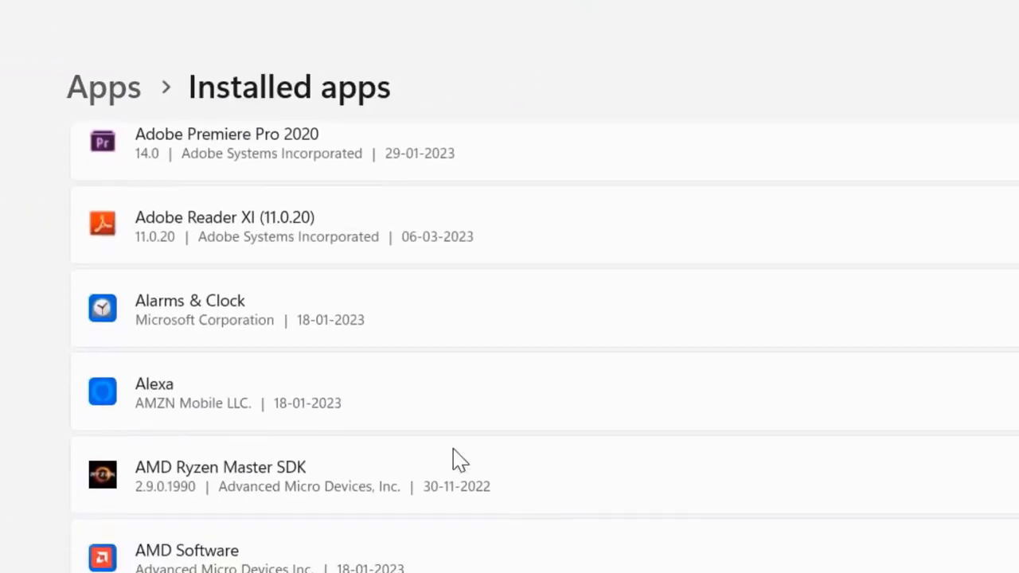
{"action": "scroll", "coordinate": [459, 459], "scroll_direction": "down", "scroll_amount": 10}
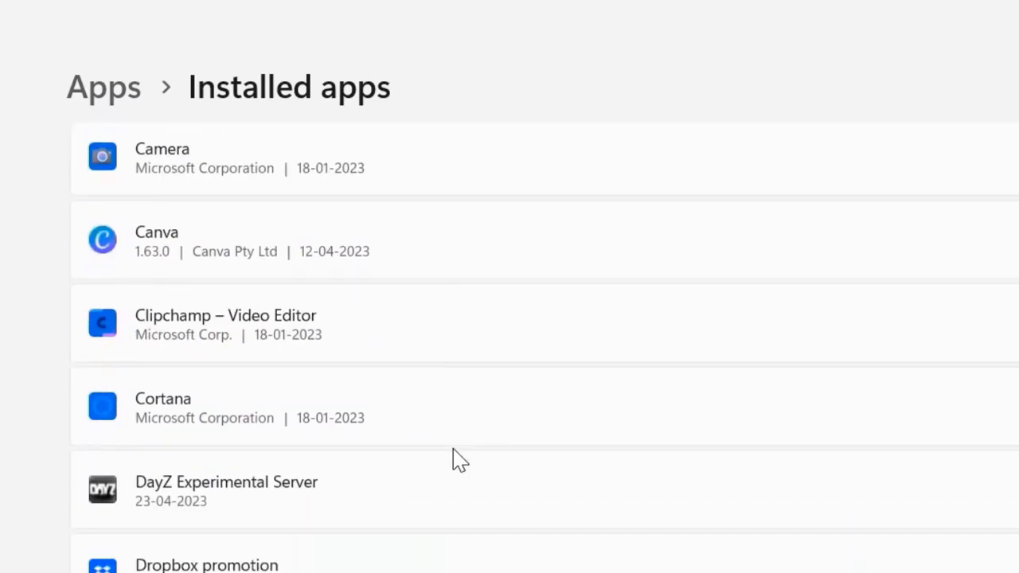
{"action": "scroll", "coordinate": [459, 459], "scroll_direction": "down", "scroll_amount": 10}
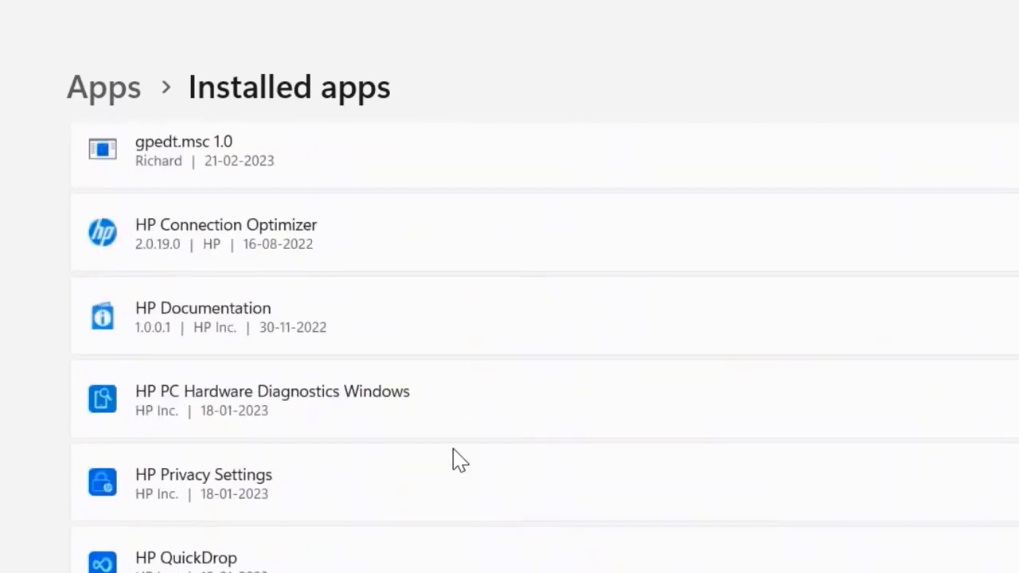
{"action": "scroll", "coordinate": [460, 459], "scroll_direction": "down", "scroll_amount": 10}
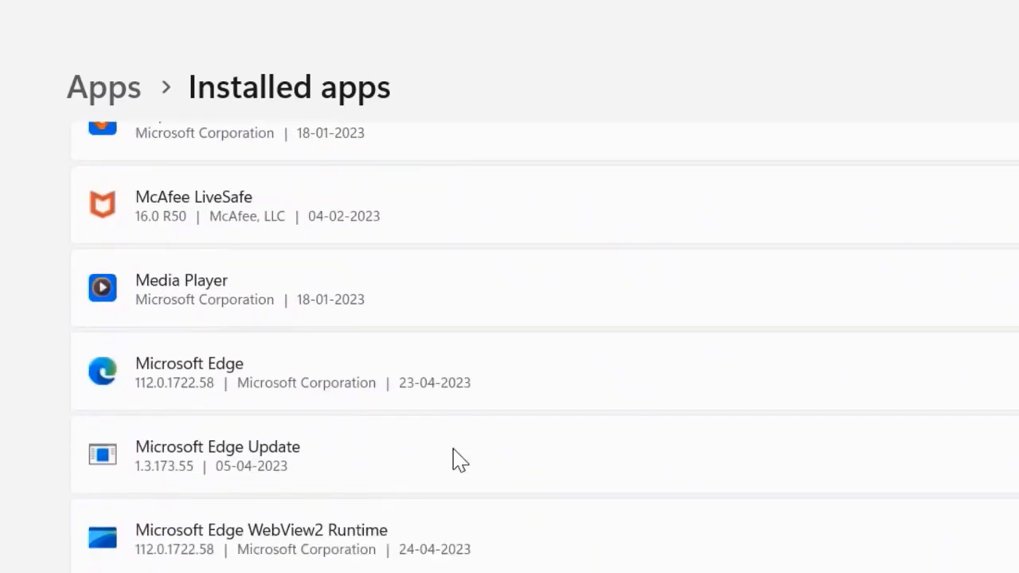
{"action": "scroll", "coordinate": [459, 459], "scroll_direction": "down", "scroll_amount": 10}
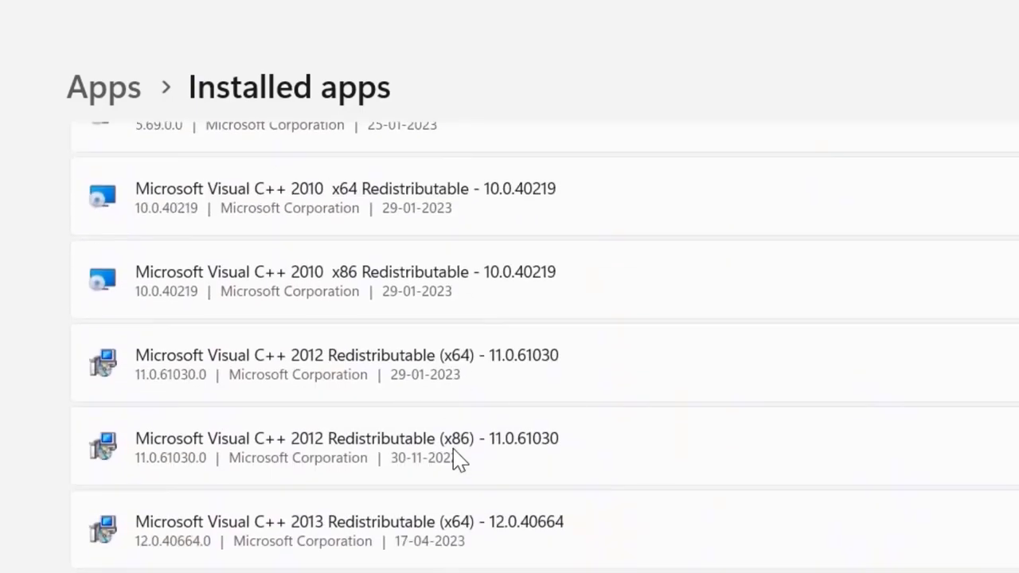
{"action": "scroll", "coordinate": [459, 460], "scroll_direction": "down", "scroll_amount": 10}
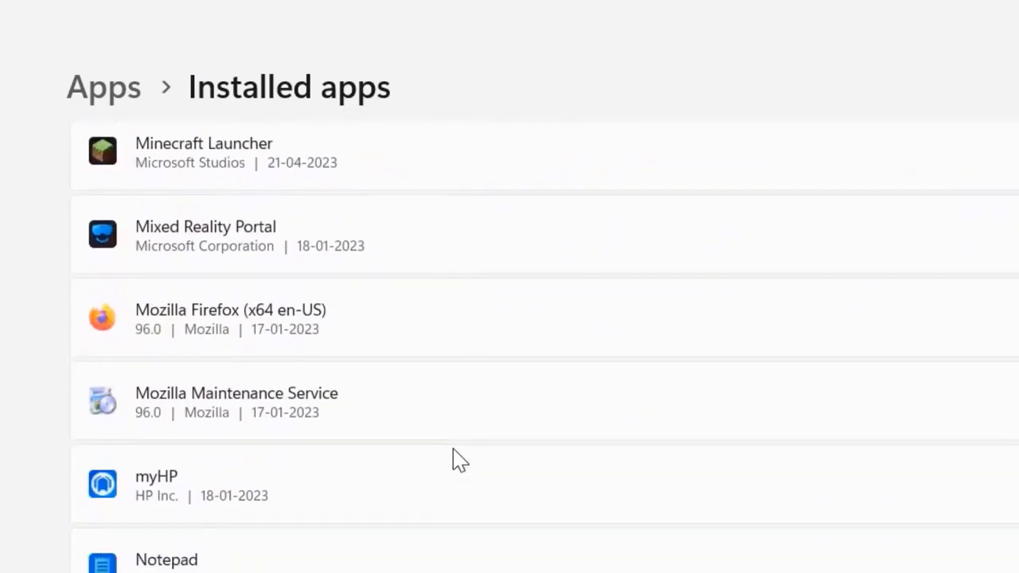
{"action": "scroll", "coordinate": [459, 459], "scroll_direction": "down", "scroll_amount": 10}
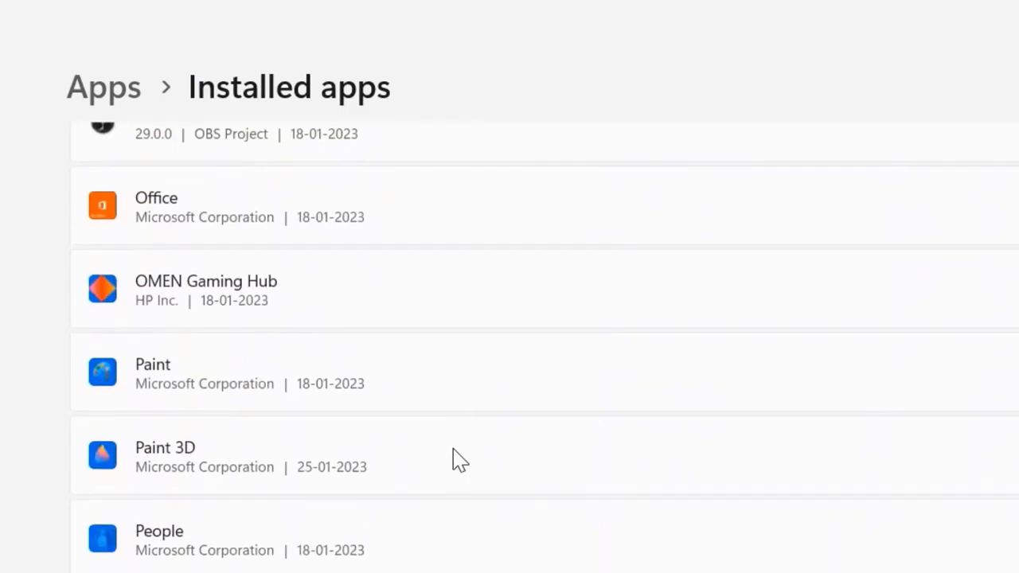
{"action": "scroll", "coordinate": [452, 448], "scroll_direction": "down", "scroll_amount": 3}
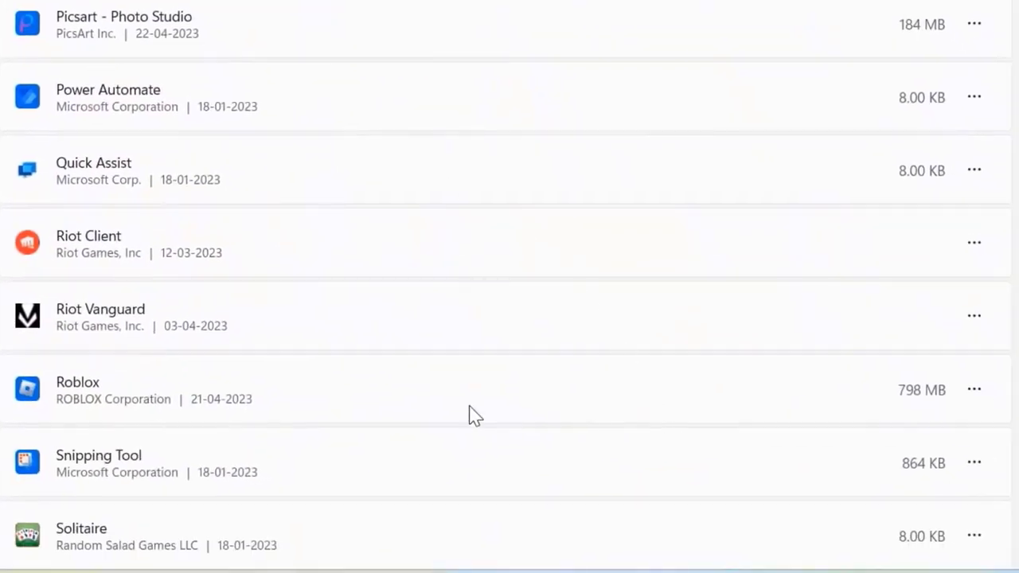
In Roblox's Advanced options, set 'Let this app run in background' to Always
{"action": "left_click", "coordinate": [973, 390]}
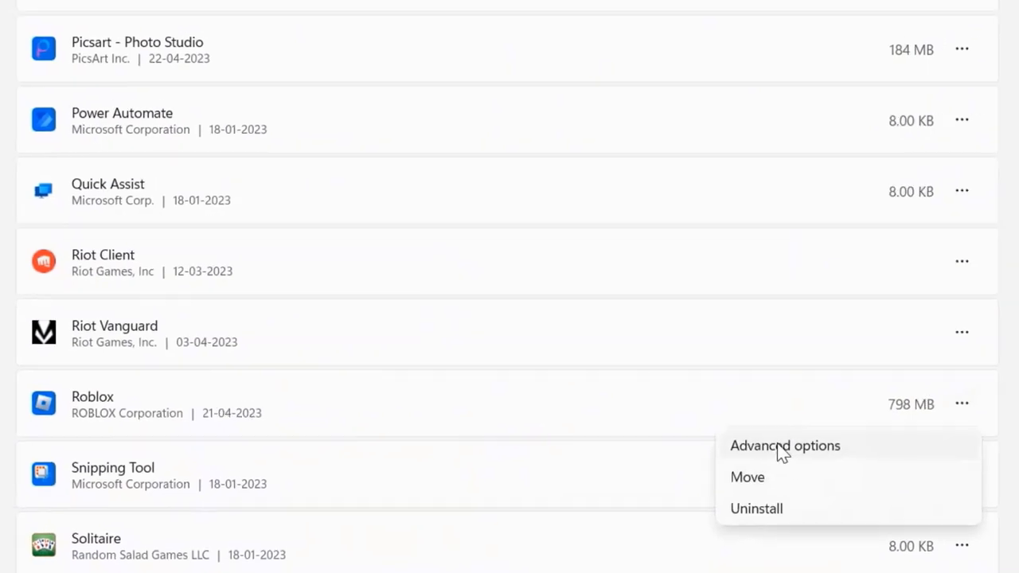
{"action": "left_click", "coordinate": [779, 446]}
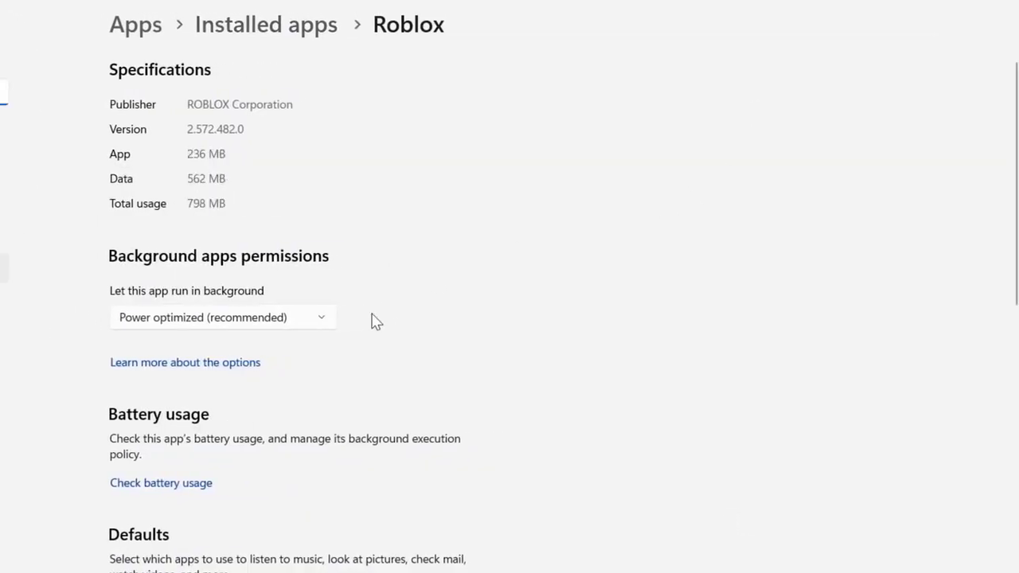
{"action": "left_click", "coordinate": [326, 322]}
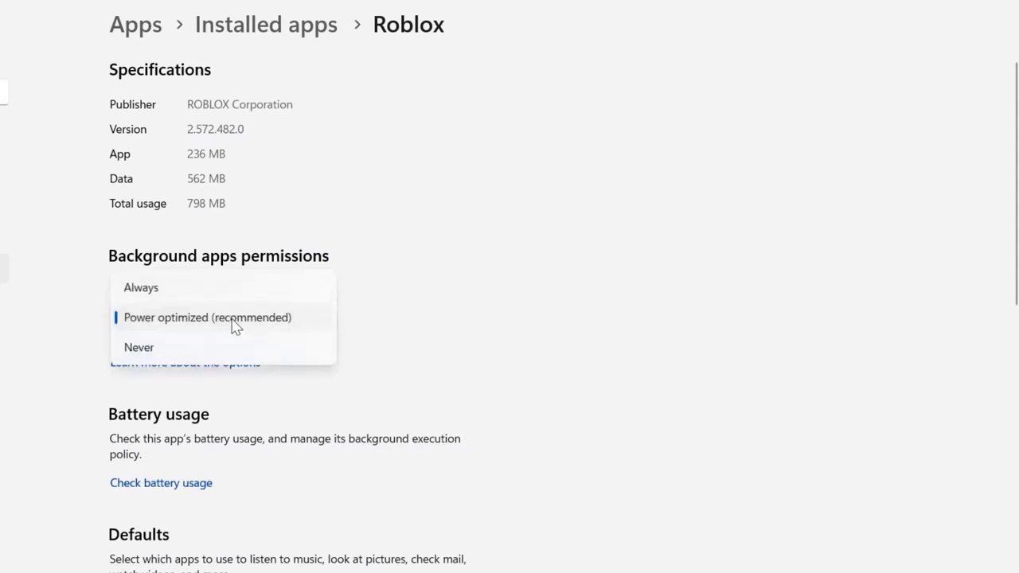
{"action": "left_click", "coordinate": [165, 294]}
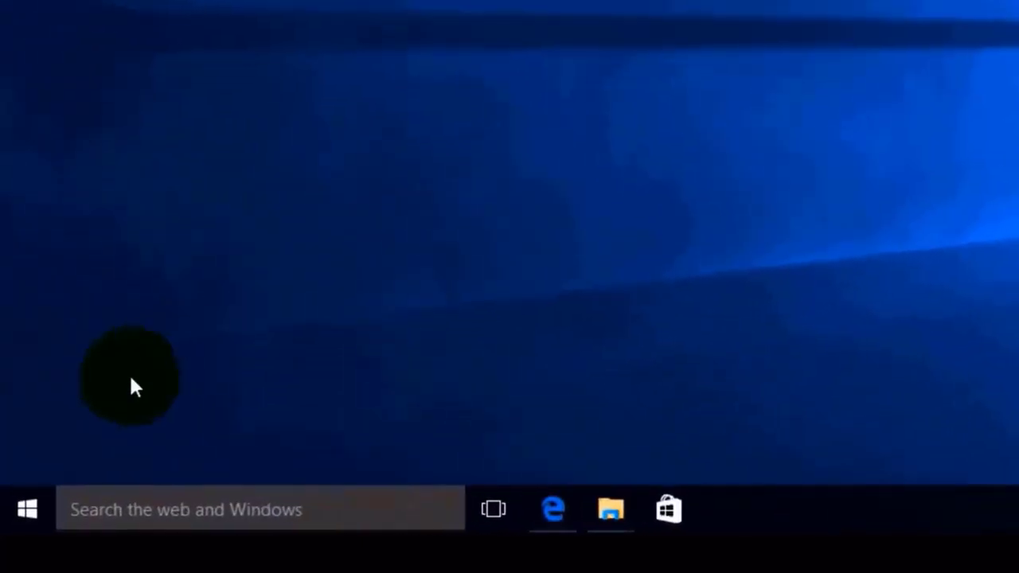
Open the Start menu's Power choices to restart the PC
{"action": "left_click", "coordinate": [30, 505]}
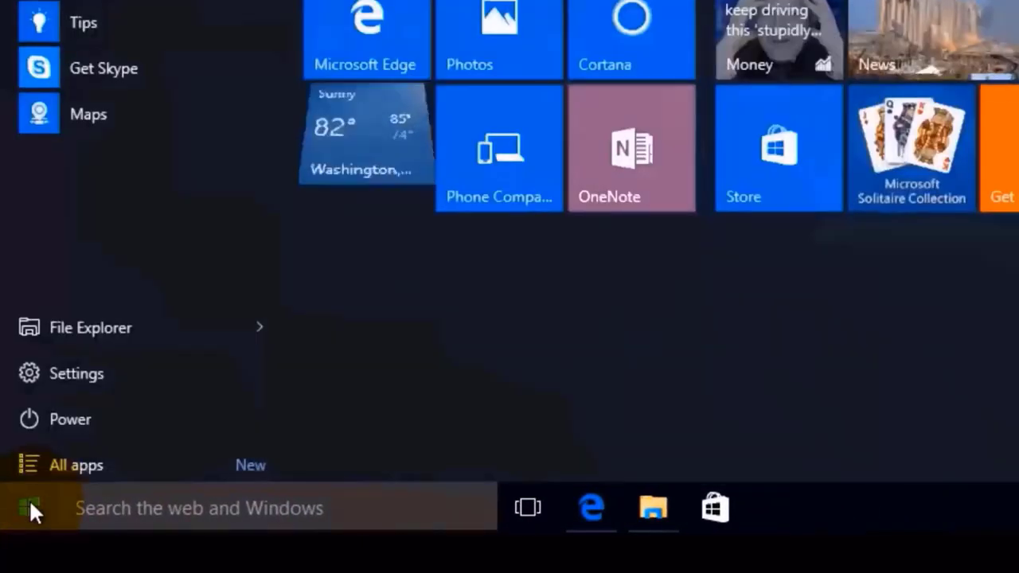
{"action": "left_click", "coordinate": [88, 407]}
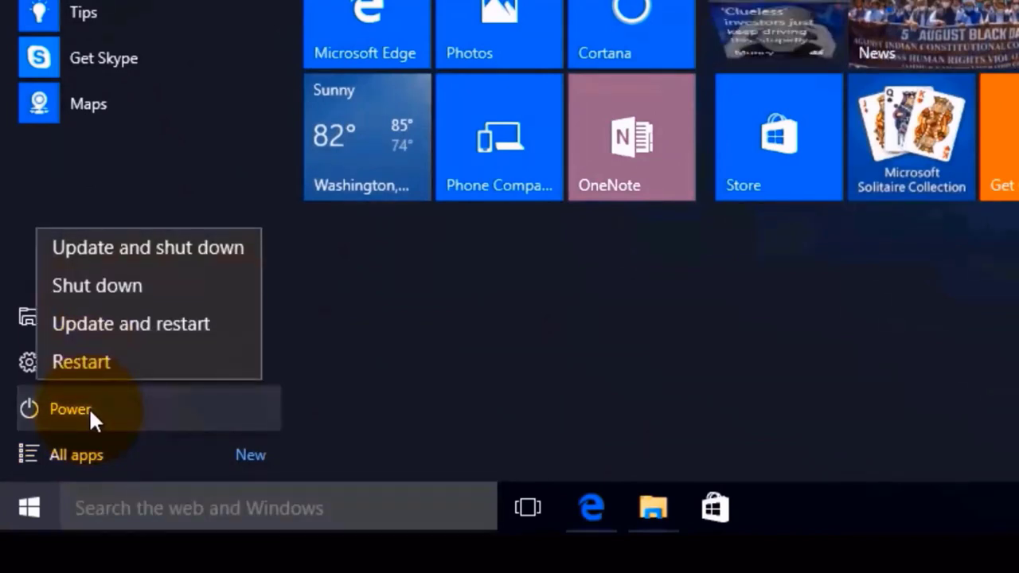